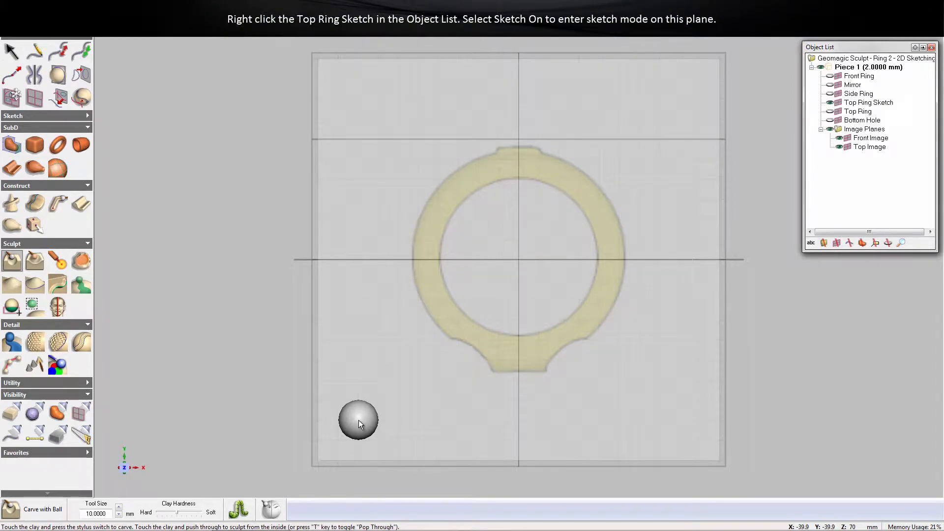
Step: Sketch a 16 mm diameter circle on the Top Ring Sketch plane, fitted to the rounded negative-X end of the ring image
{"action": "right_click", "coordinate": [861, 104]}
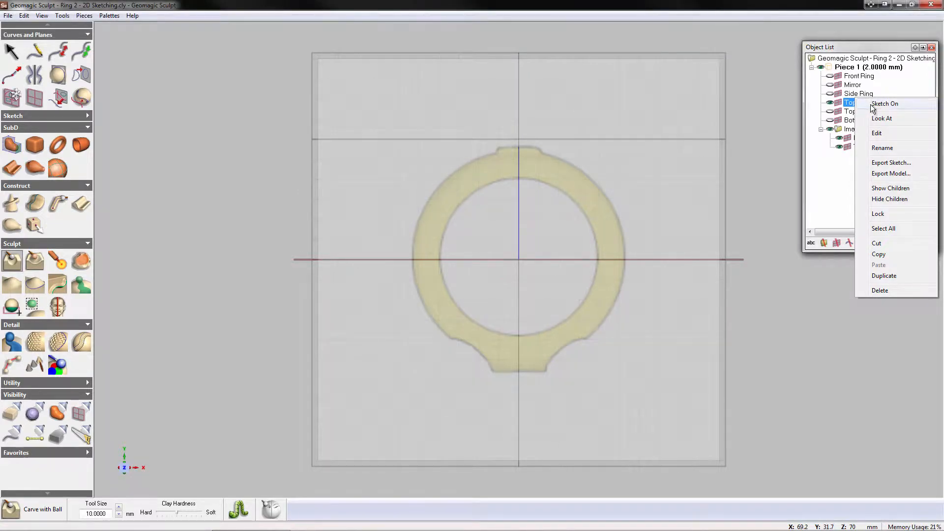
{"action": "left_click", "coordinate": [885, 104]}
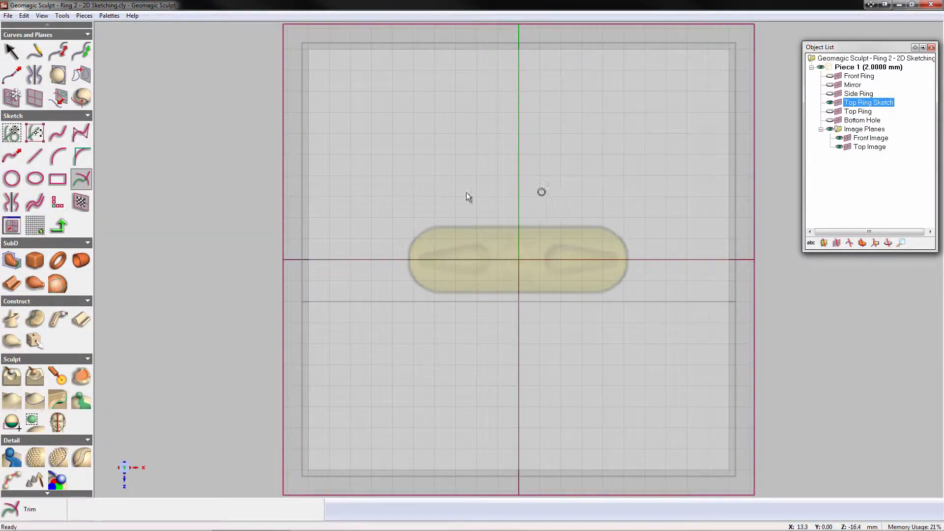
{"action": "left_click", "coordinate": [17, 182]}
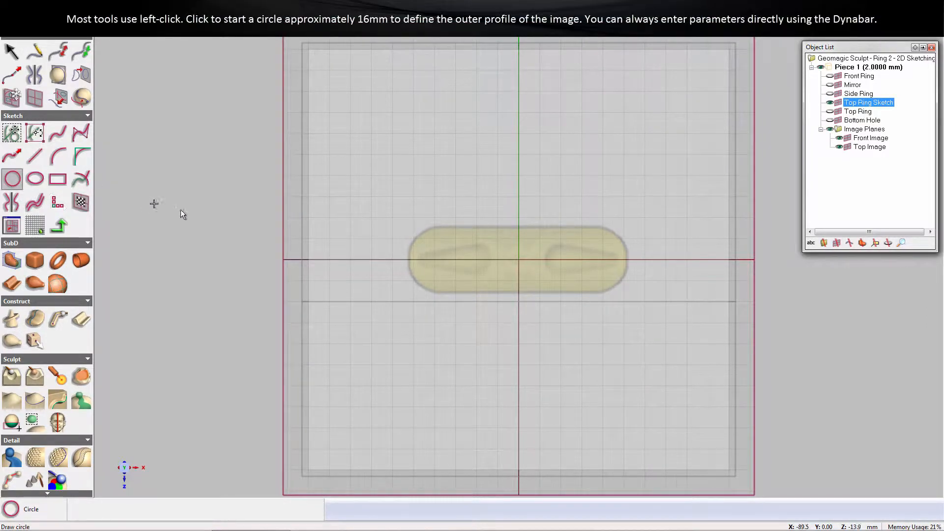
{"action": "left_click", "coordinate": [439, 260]}
{"action": "left_click", "coordinate": [416, 240]}
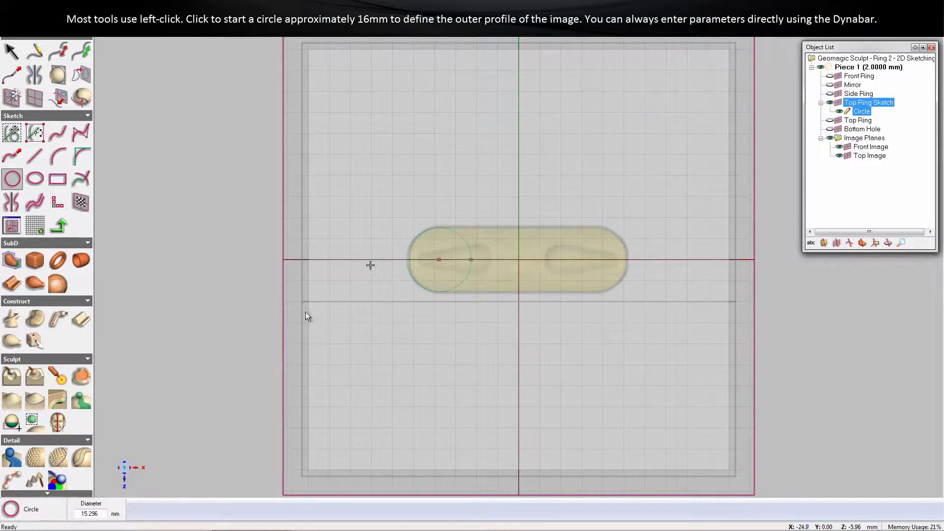
{"action": "left_click_drag", "start_coordinate": [100, 512], "coordinate": [78, 514]}
{"action": "type", "text": "16"}
{"action": "key", "text": "Return"}
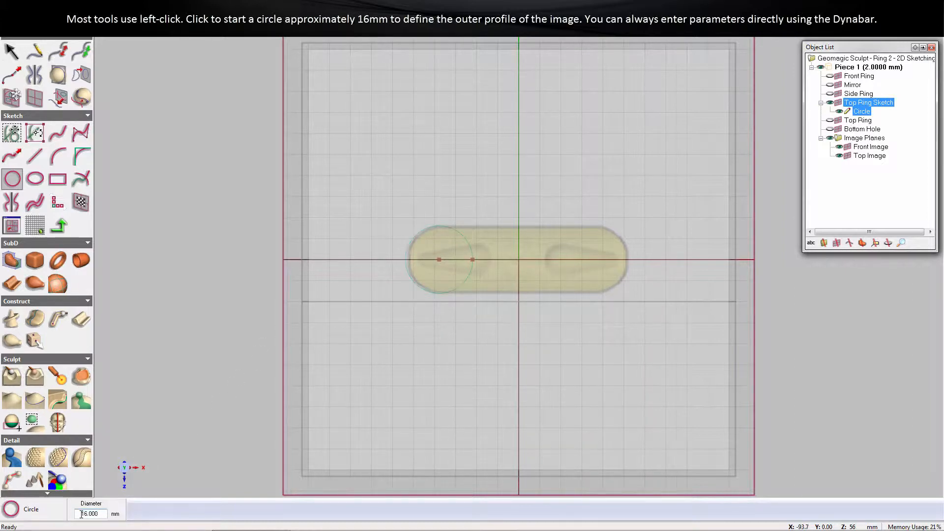
Step: Extend lines from the circle's uppermost and lowermost points to the Z-axis, join their ends, and trim the circle's inner segment to close the profile
{"action": "left_click", "coordinate": [40, 157]}
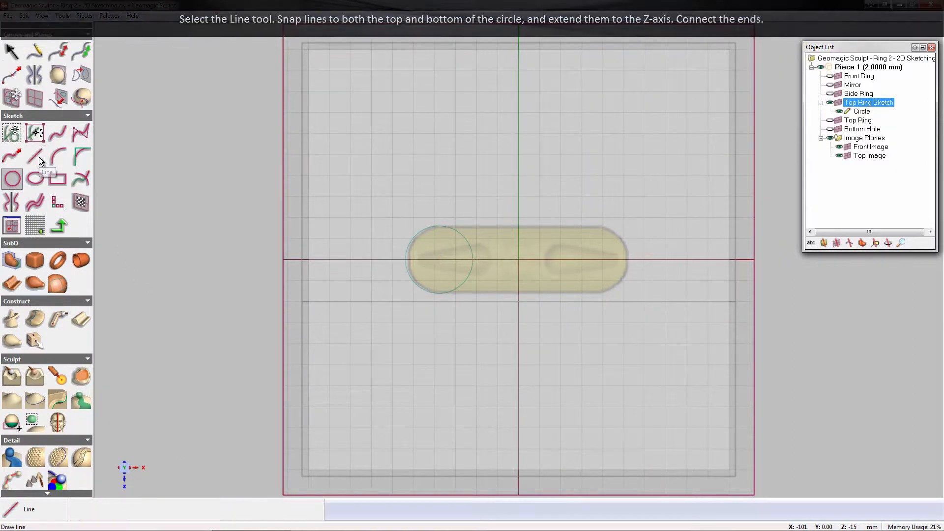
{"action": "left_click", "coordinate": [439, 226]}
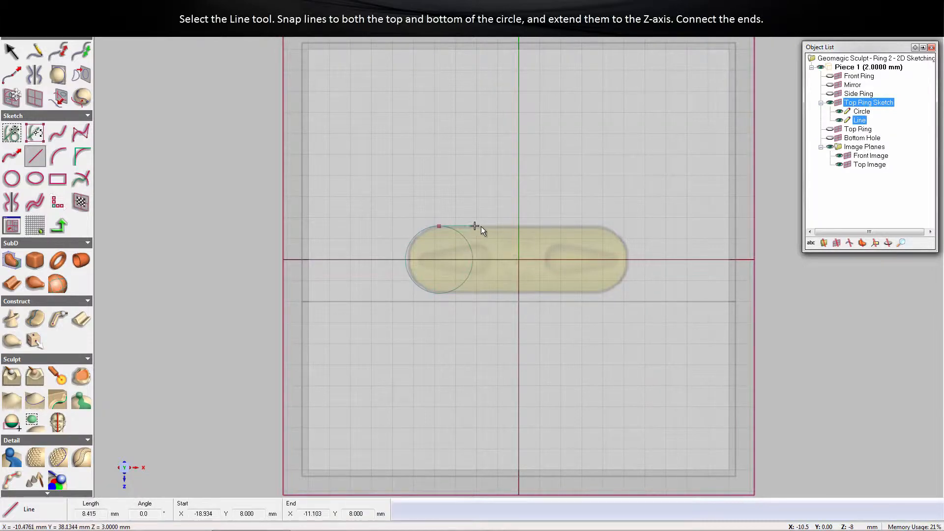
{"action": "left_click", "coordinate": [519, 227]}
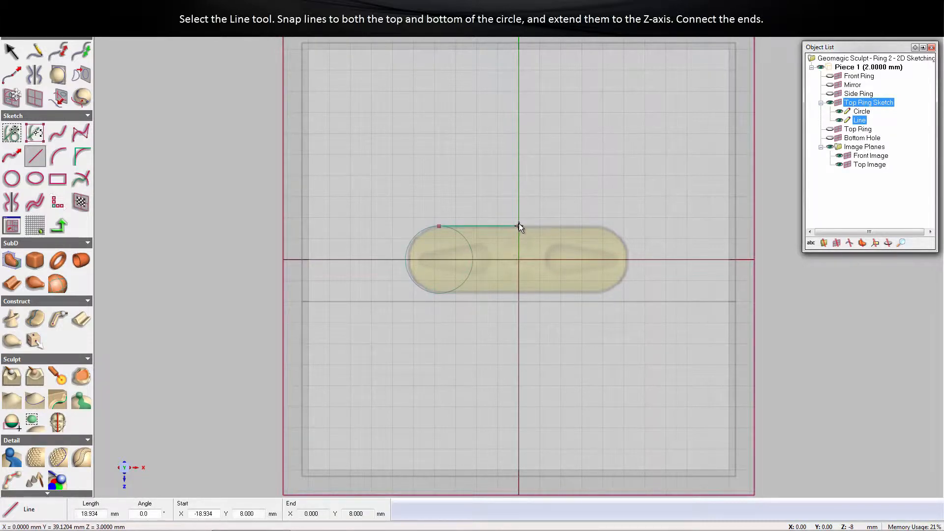
{"action": "left_click", "coordinate": [439, 293]}
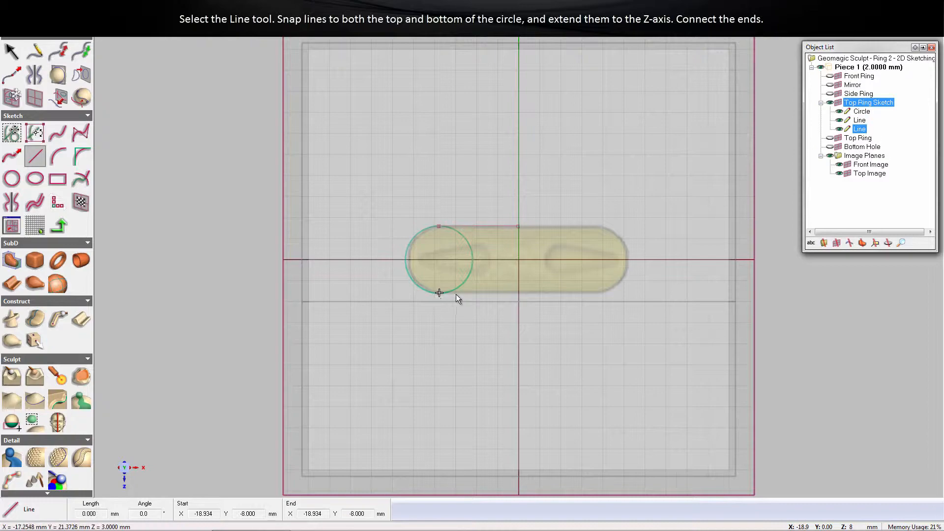
{"action": "left_click", "coordinate": [518, 293]}
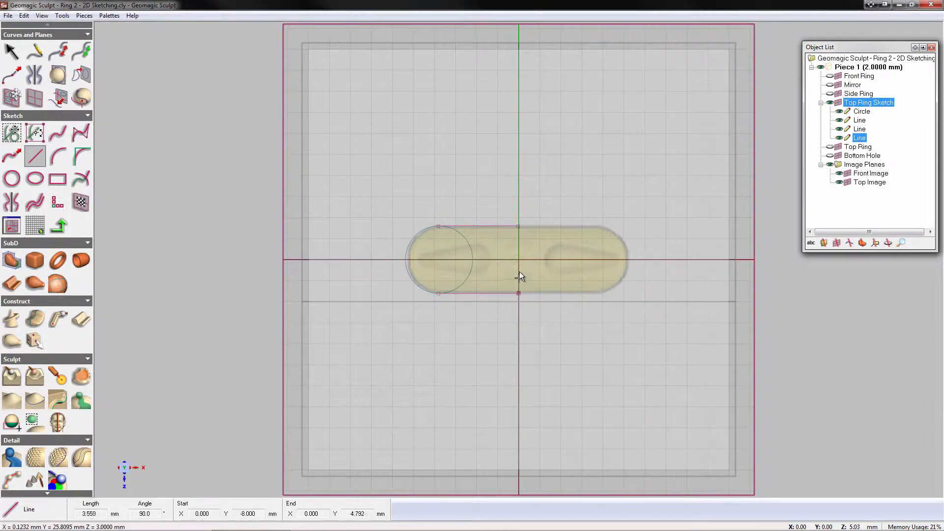
{"action": "left_click", "coordinate": [519, 226]}
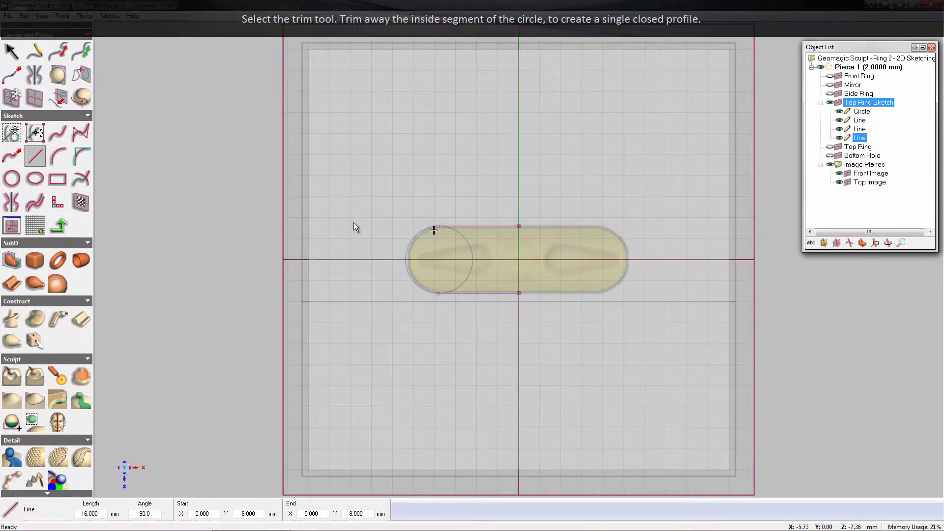
{"action": "left_click", "coordinate": [81, 180]}
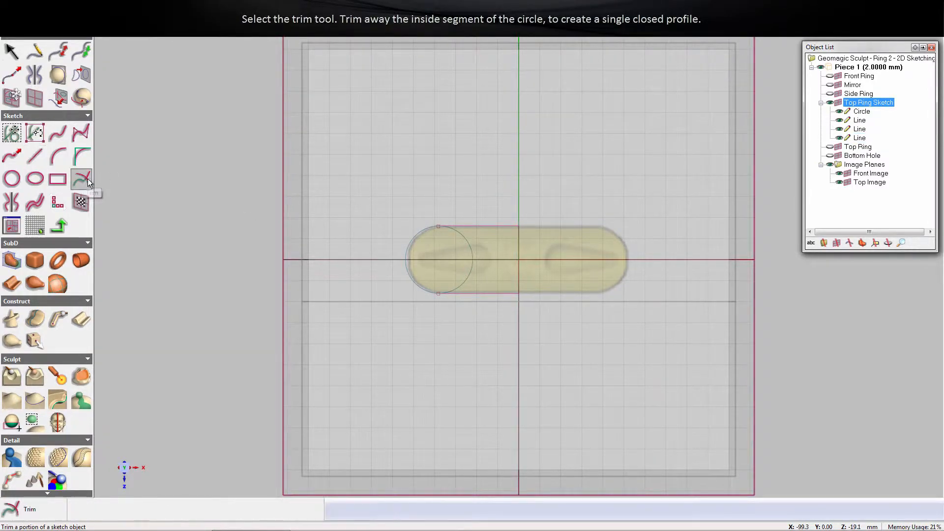
{"action": "left_click", "coordinate": [468, 246]}
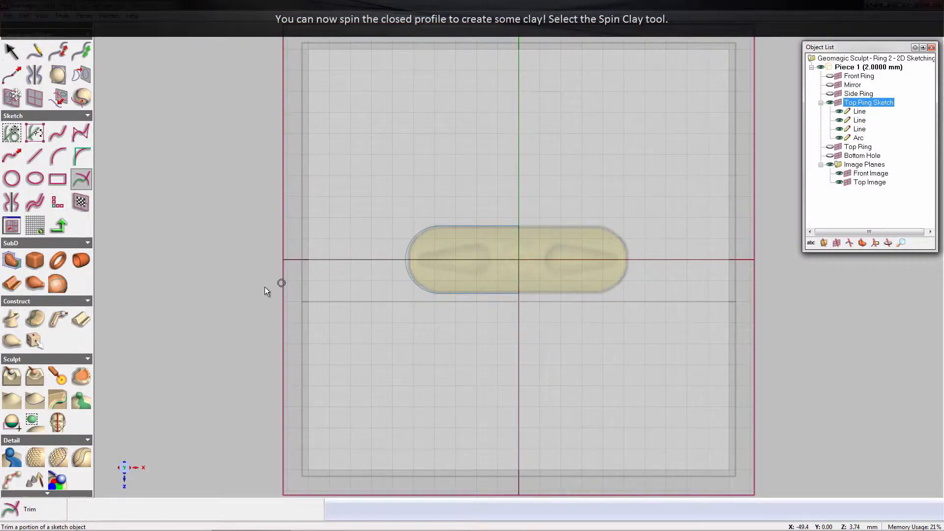
Step: Spin the closed profile about the Z-axis with Spin Clay, creating a new clay piece with Add Fine Detail coarseness
{"action": "left_click", "coordinate": [12, 341]}
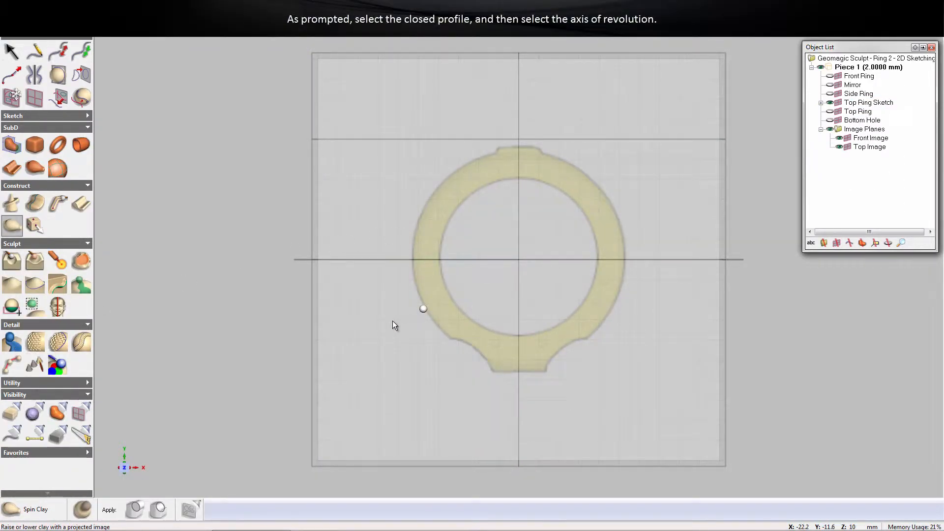
{"action": "right_click_drag", "start_coordinate": [393, 320], "coordinate": [399, 270]}
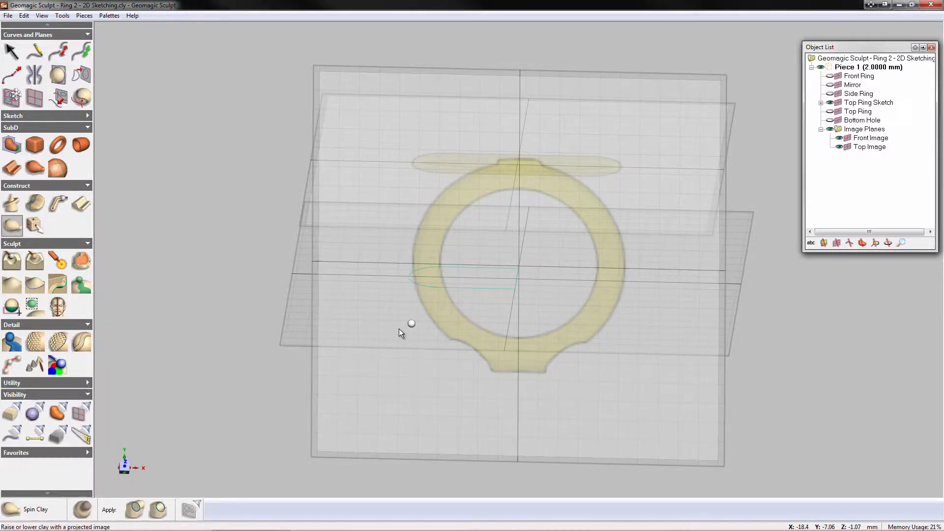
{"action": "left_click", "coordinate": [81, 511]}
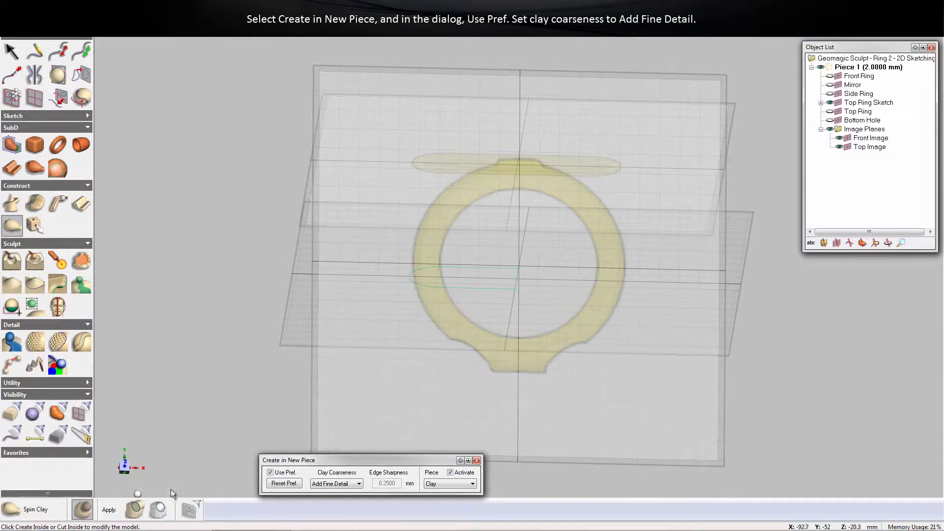
{"action": "left_click", "coordinate": [327, 484]}
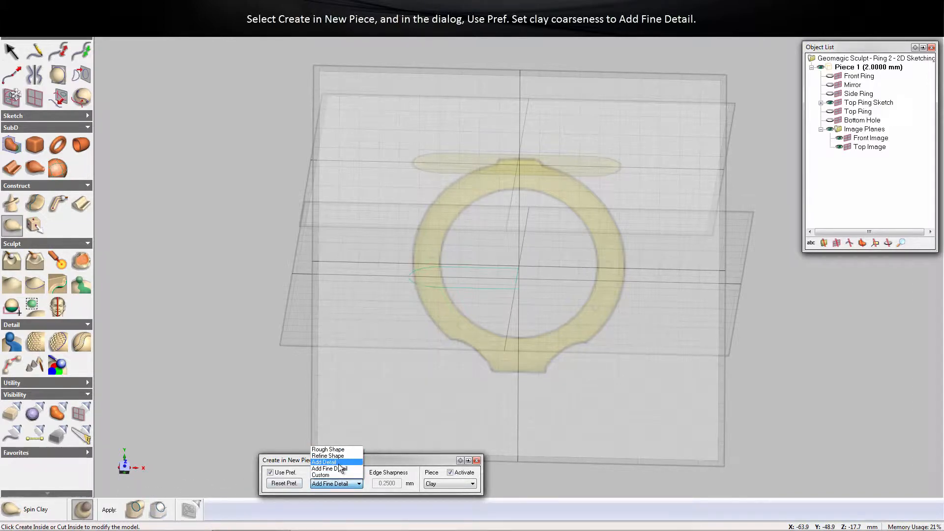
{"action": "left_click", "coordinate": [339, 471]}
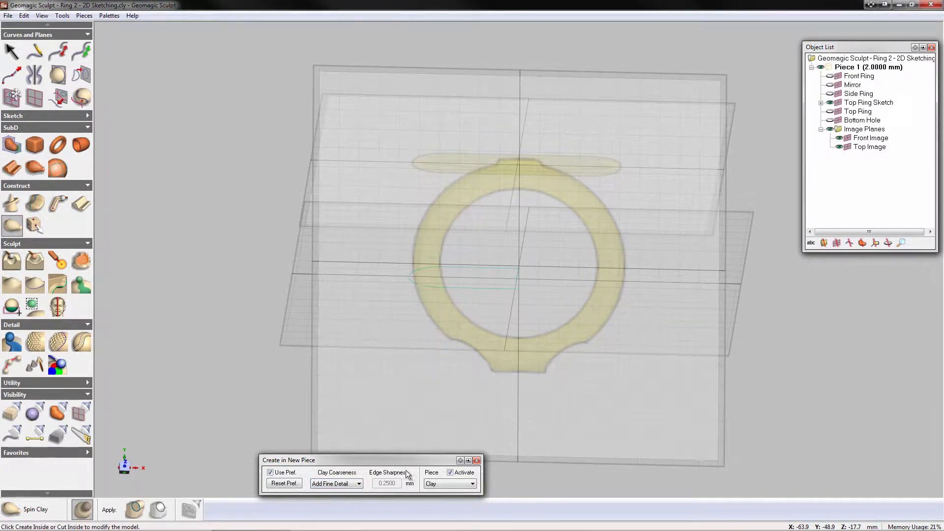
{"action": "left_click", "coordinate": [135, 511]}
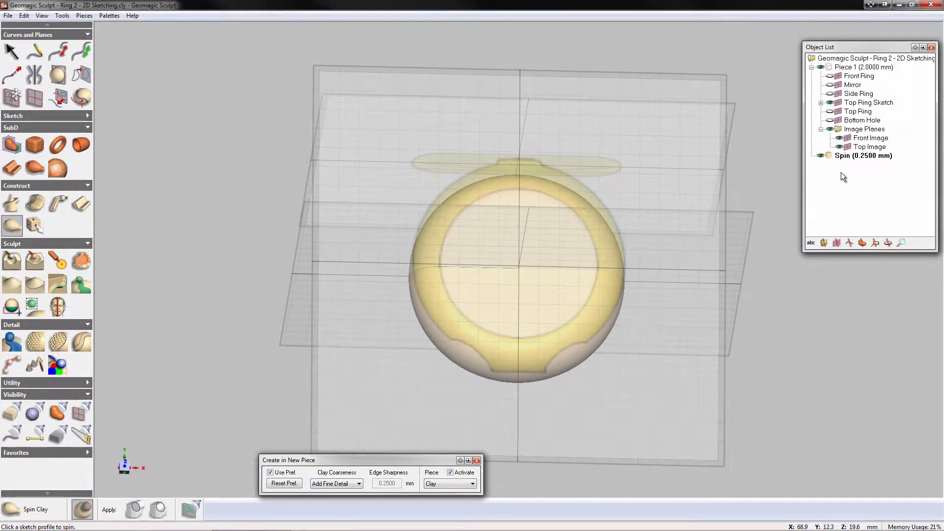
Step: Rename the Spin piece to Ring and hide the Top Ring Sketch plane
{"action": "left_click", "coordinate": [842, 156]}
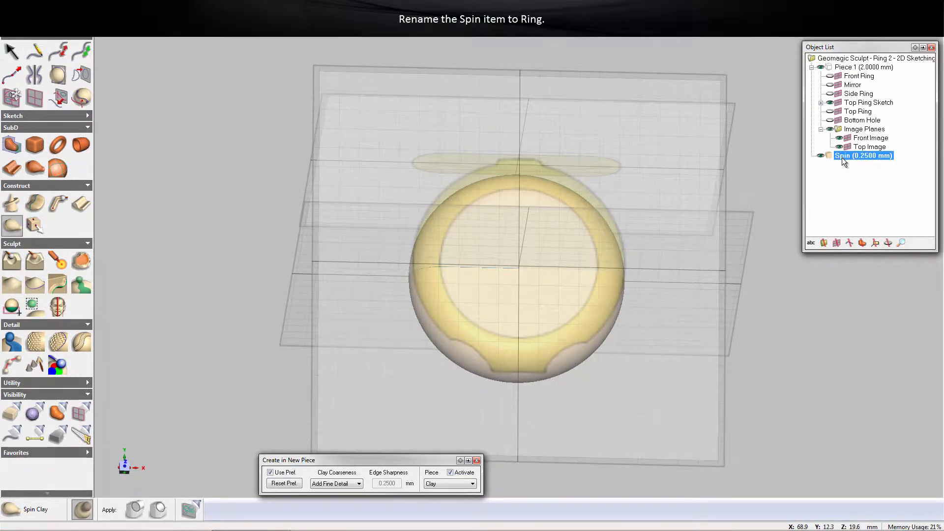
{"action": "right_click", "coordinate": [842, 157]}
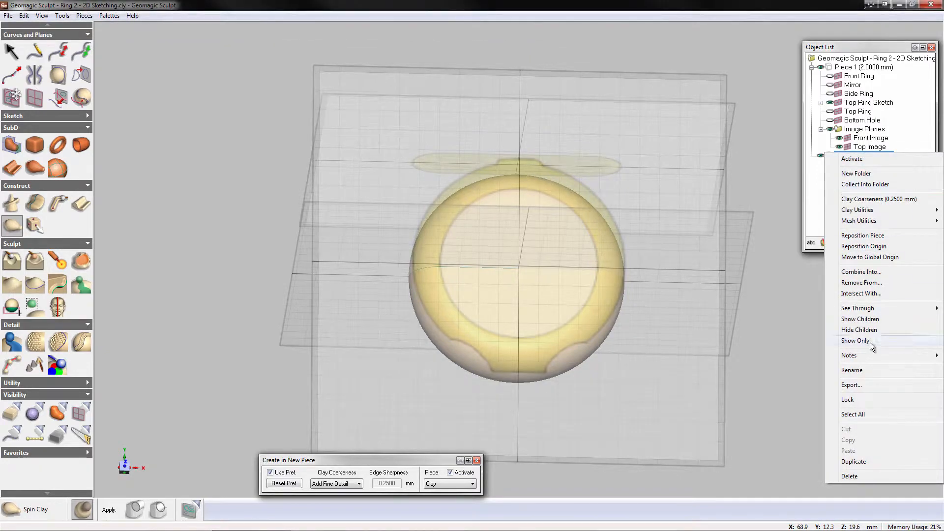
{"action": "left_click", "coordinate": [863, 369]}
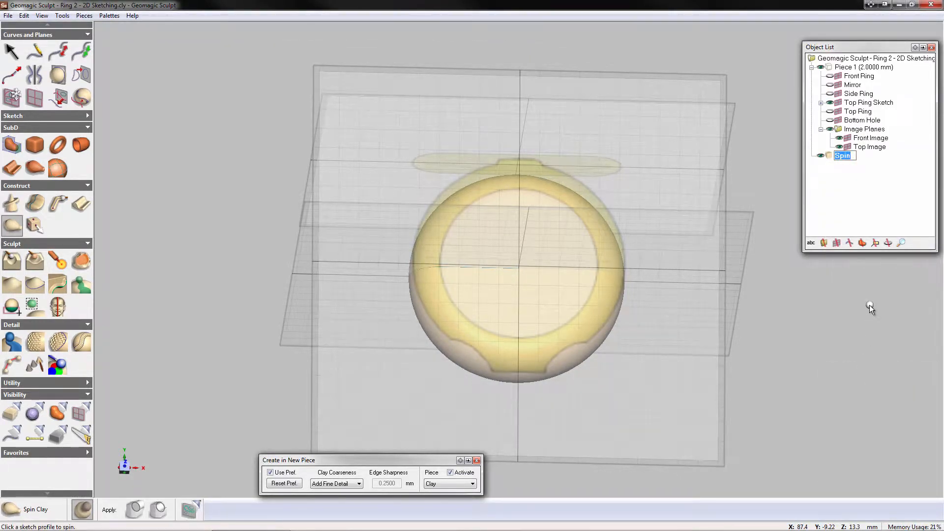
{"action": "type", "text": "Ring"}
{"action": "key", "text": "Return"}
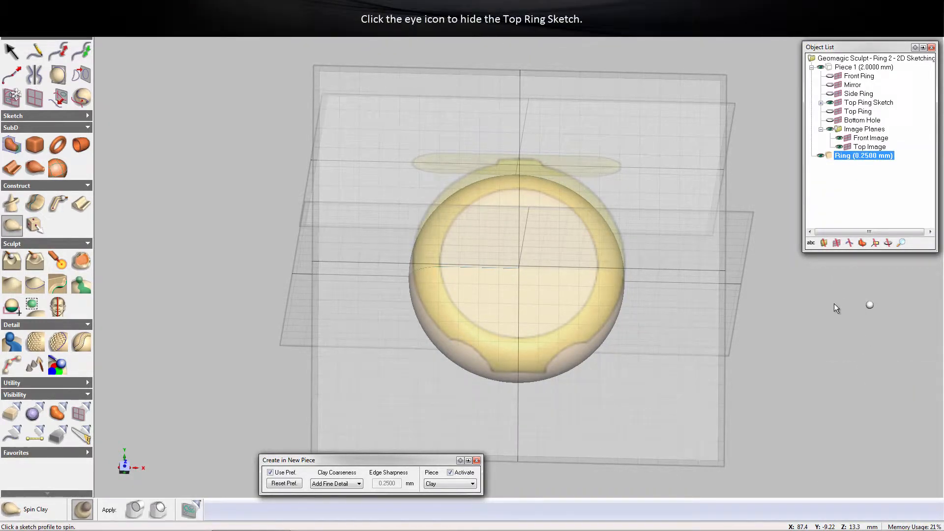
{"action": "left_click", "coordinate": [830, 103]}
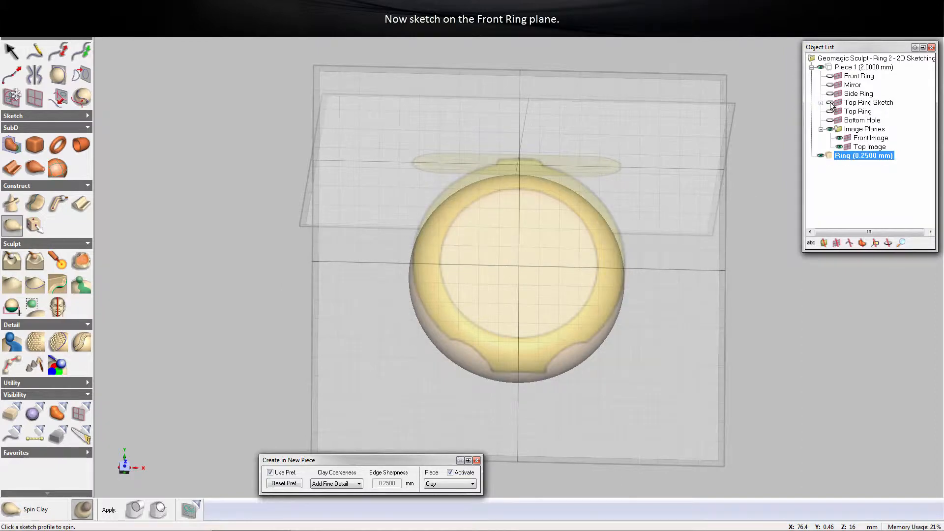
Step: Sketch a 39 mm diameter circle centred on the origin of the Front Ring plane
{"action": "left_click", "coordinate": [858, 77]}
{"action": "right_click", "coordinate": [859, 77]}
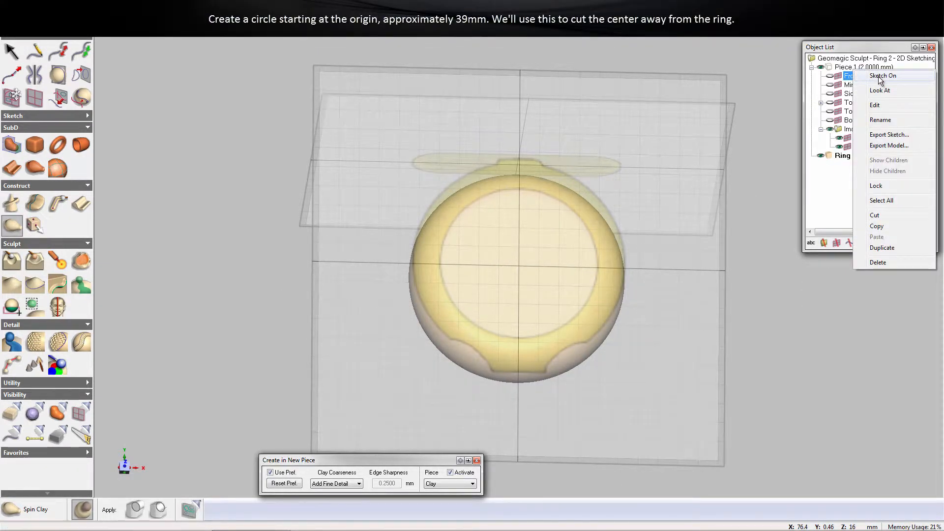
{"action": "left_click", "coordinate": [881, 76]}
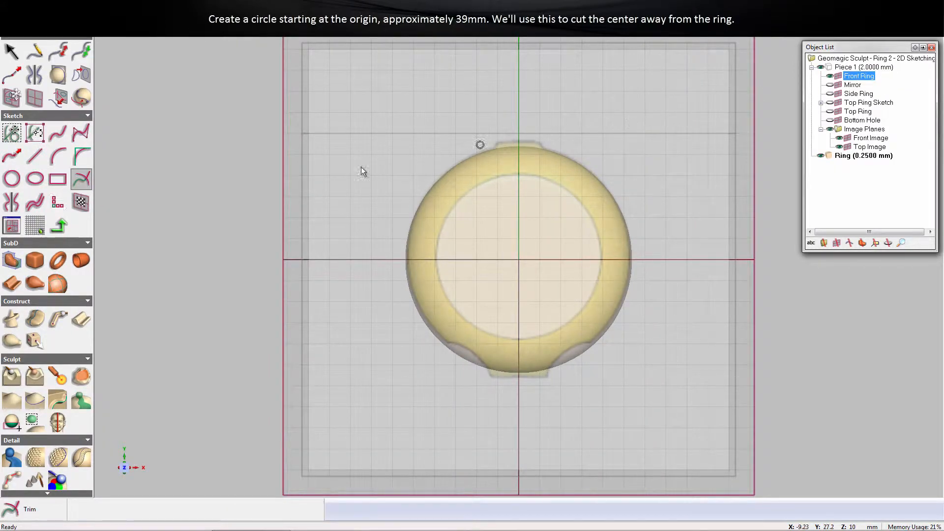
{"action": "left_click", "coordinate": [15, 180]}
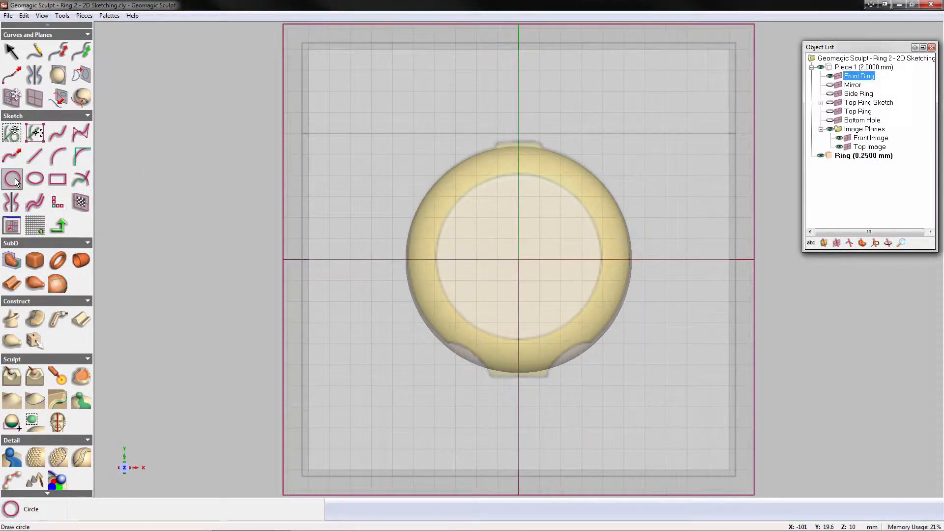
{"action": "left_click", "coordinate": [519, 259]}
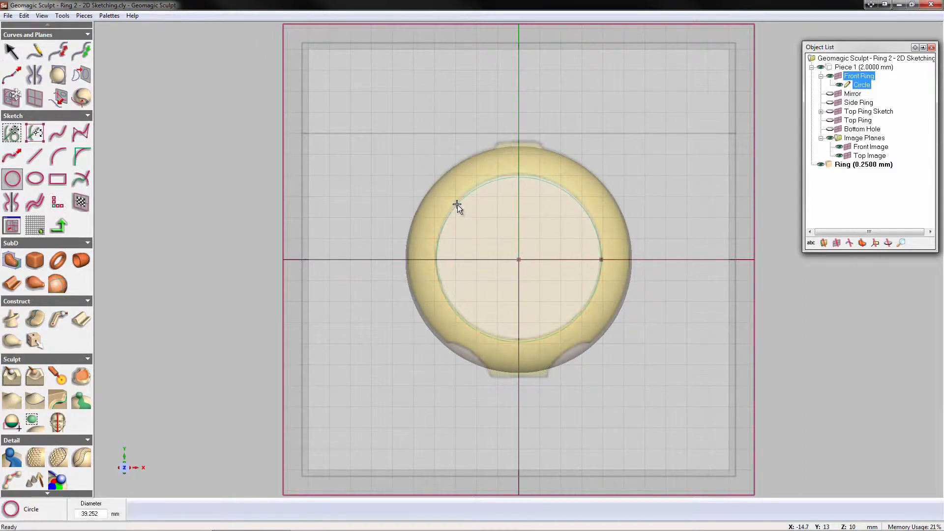
{"action": "left_click_drag", "start_coordinate": [101, 514], "coordinate": [87, 513]}
{"action": "type", "text": "000"}
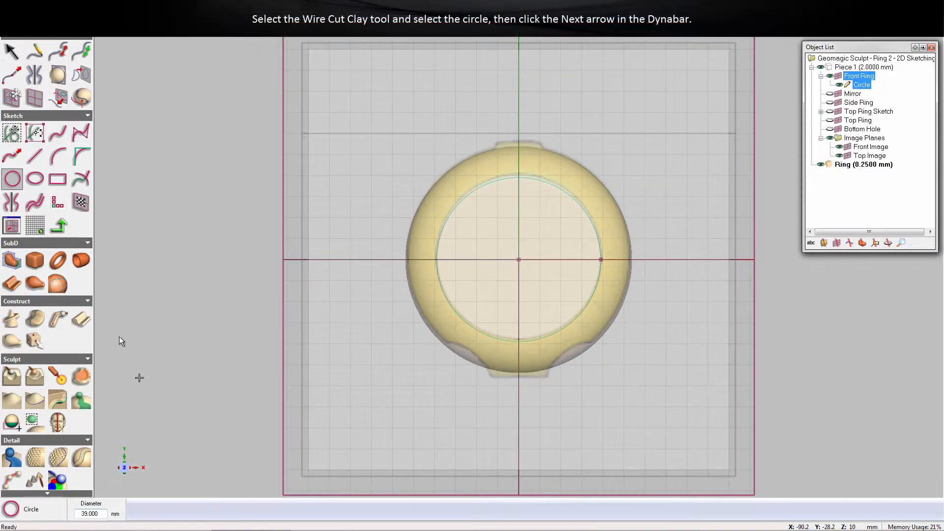
Step: Cut the circle's interior through the Ring piece with Wire Cut Clay at 82.25 mm plane distance, with Create in New Piece turned off
{"action": "left_click", "coordinate": [82, 321]}
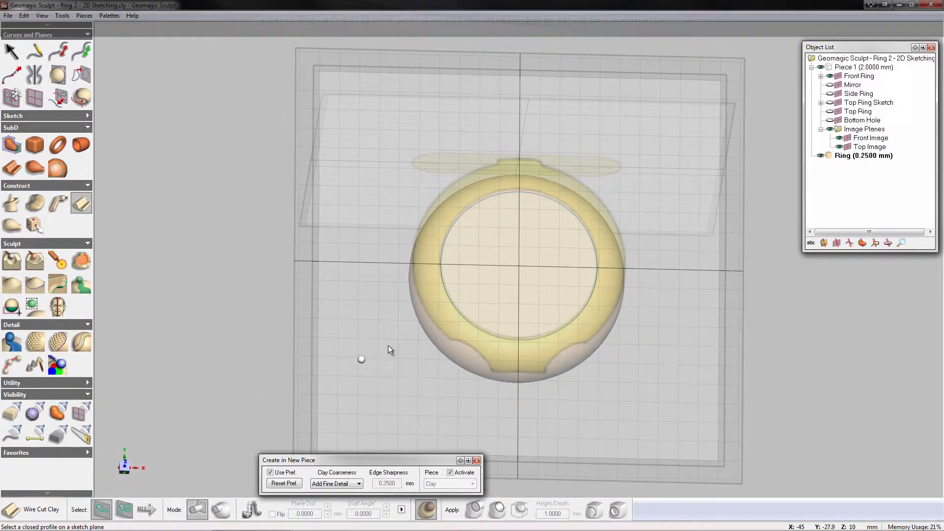
{"action": "left_click", "coordinate": [455, 308]}
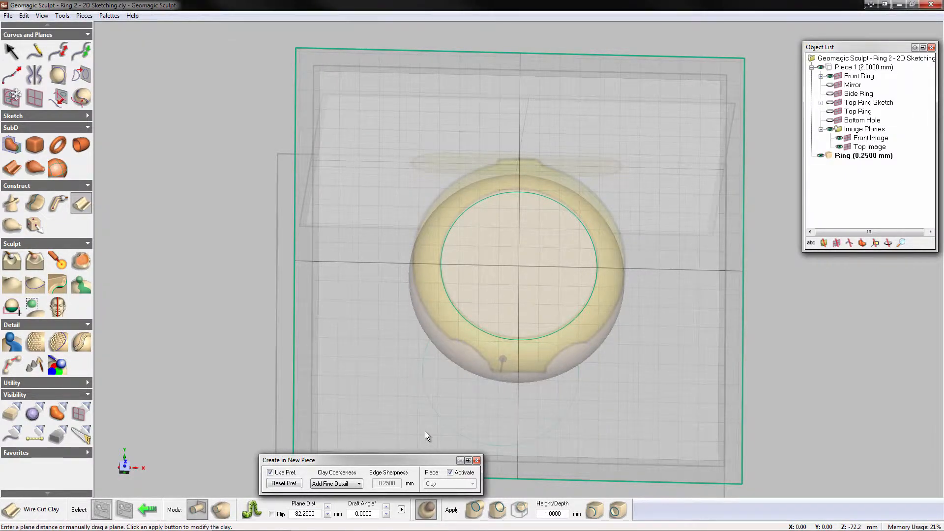
{"action": "left_click", "coordinate": [427, 510]}
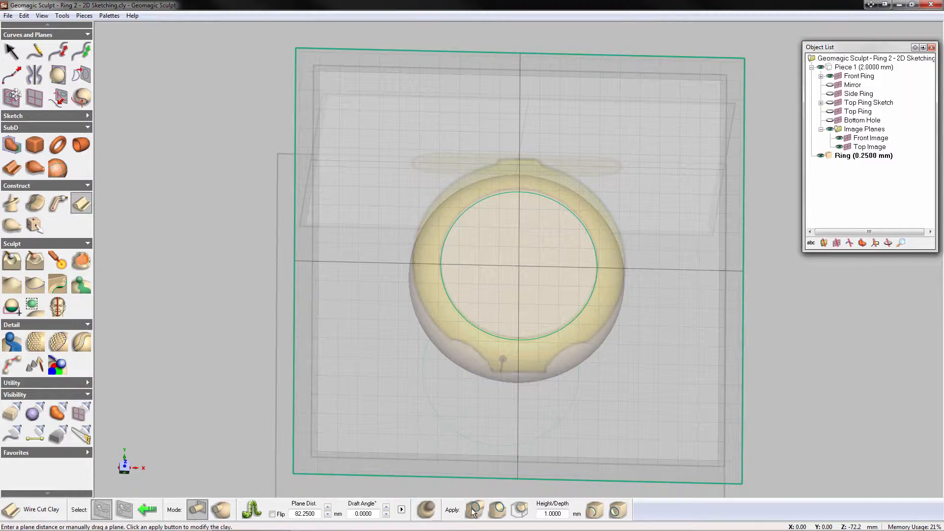
{"action": "left_click", "coordinate": [498, 511]}
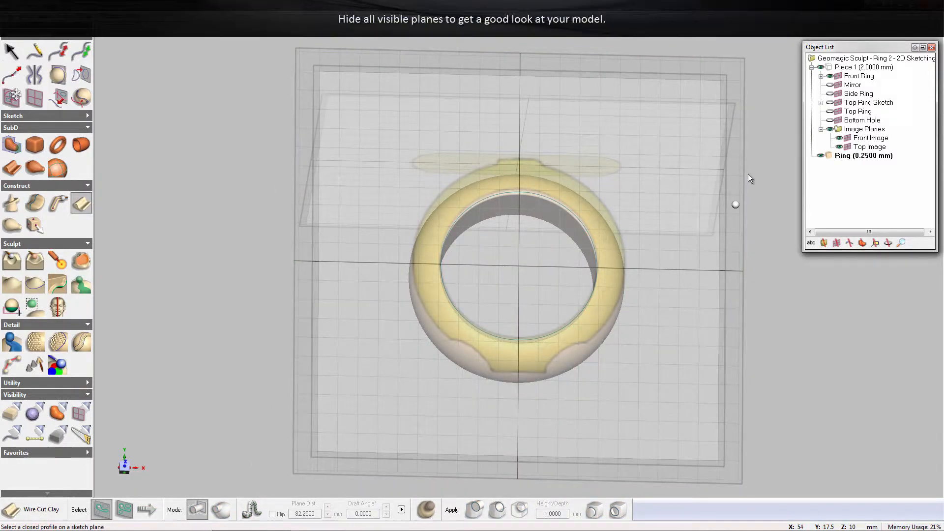
Step: Hide the Front Ring plane and the Image Planes folder so only the ring model is displayed
{"action": "left_click", "coordinate": [830, 76]}
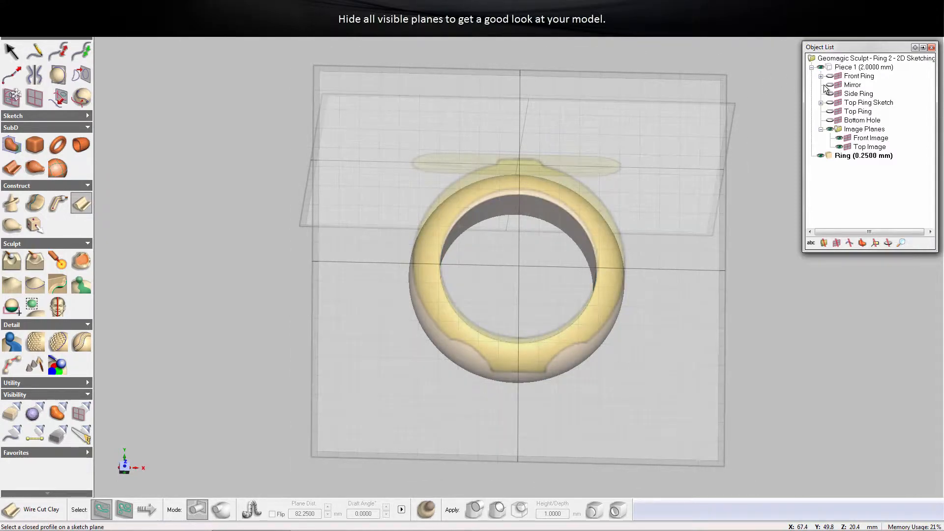
{"action": "left_click", "coordinate": [831, 130]}
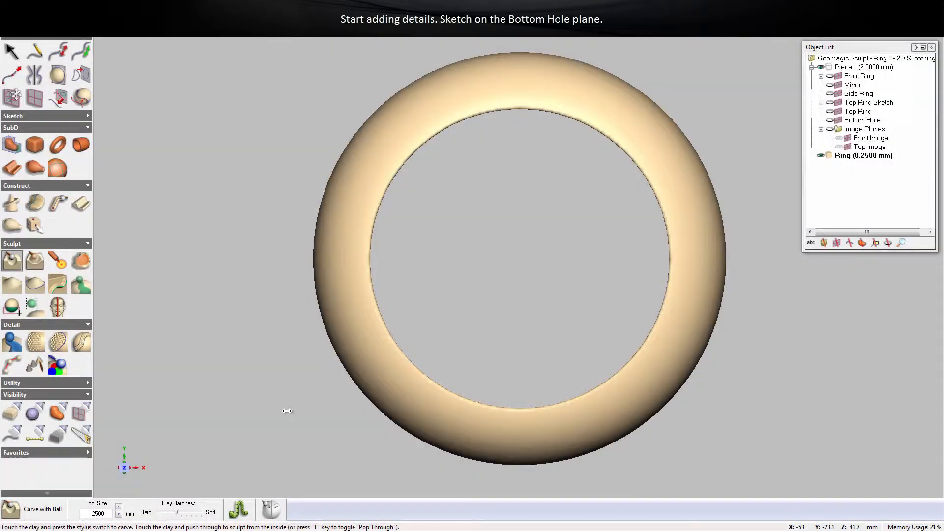
Step: Sketch an ellipse 12 mm wide and 8 mm high centred on the origin of the Bottom Hole plane
{"action": "right_click", "coordinate": [856, 123]}
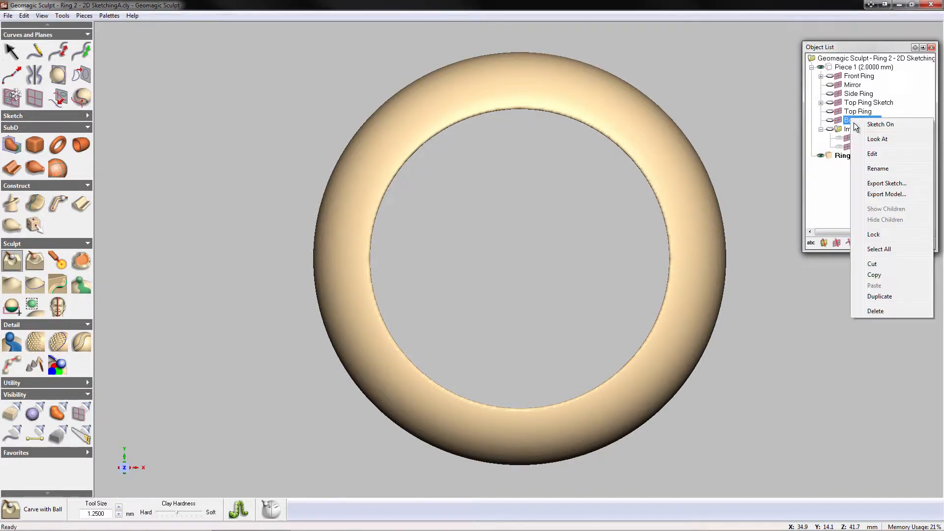
{"action": "left_click", "coordinate": [868, 124]}
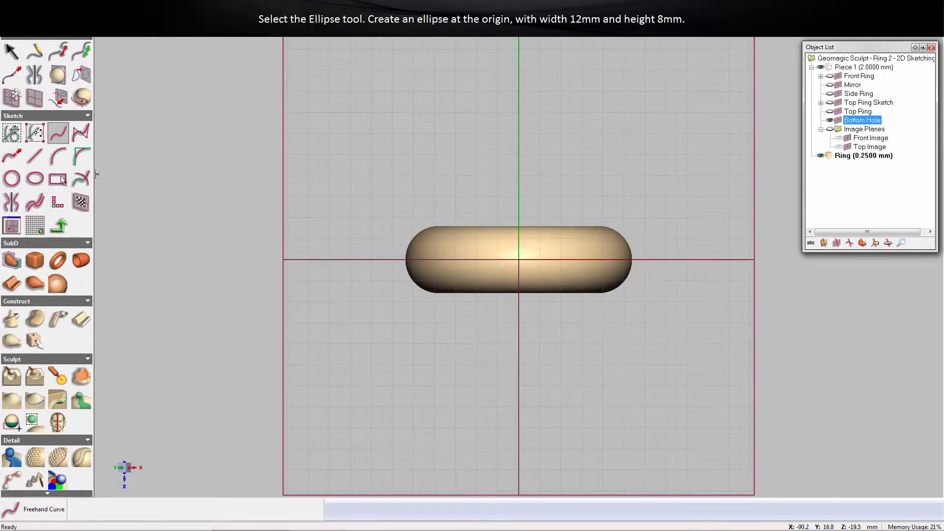
{"action": "left_click", "coordinate": [35, 181]}
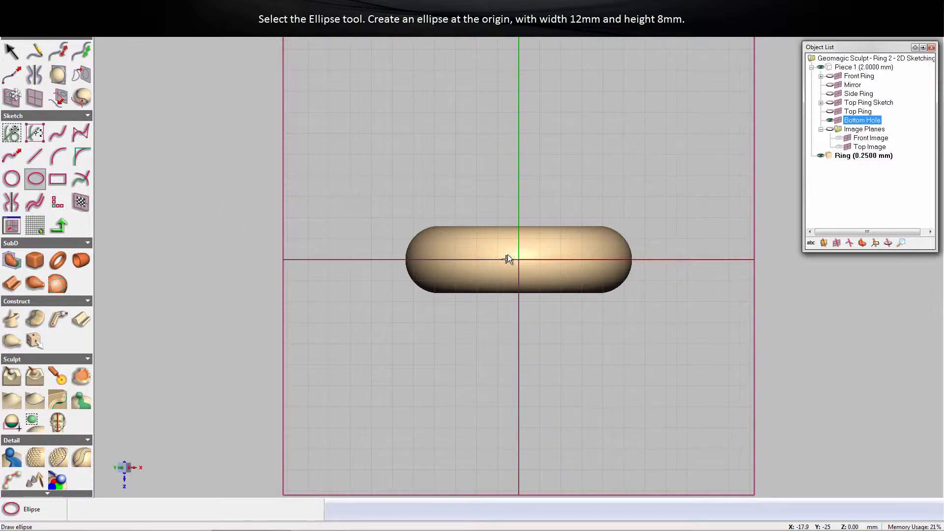
{"action": "left_click_drag", "start_coordinate": [519, 259], "coordinate": [498, 246]}
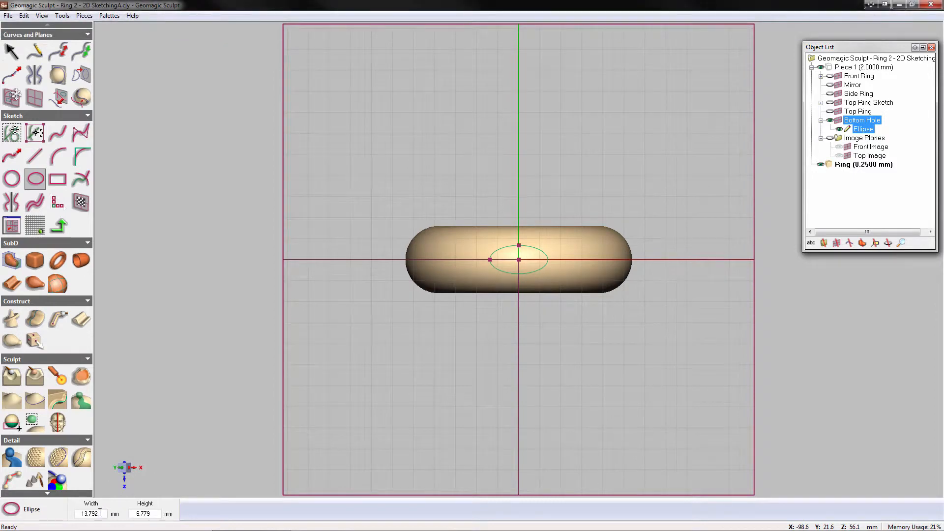
{"action": "left_click_drag", "start_coordinate": [100, 513], "coordinate": [81, 511]}
{"action": "type", "text": "12.000"}
{"action": "key", "text": "Tab"}
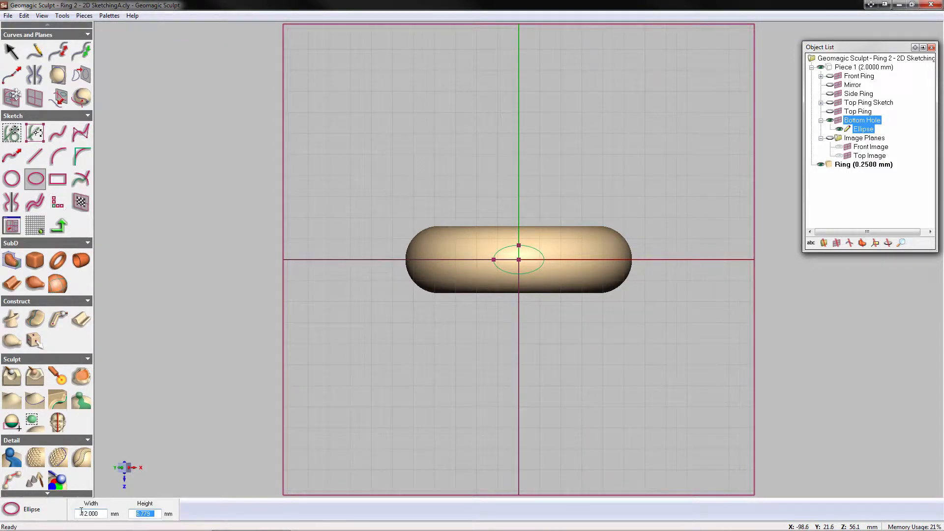
{"action": "type", "text": "8"}
{"action": "key", "text": "Return"}
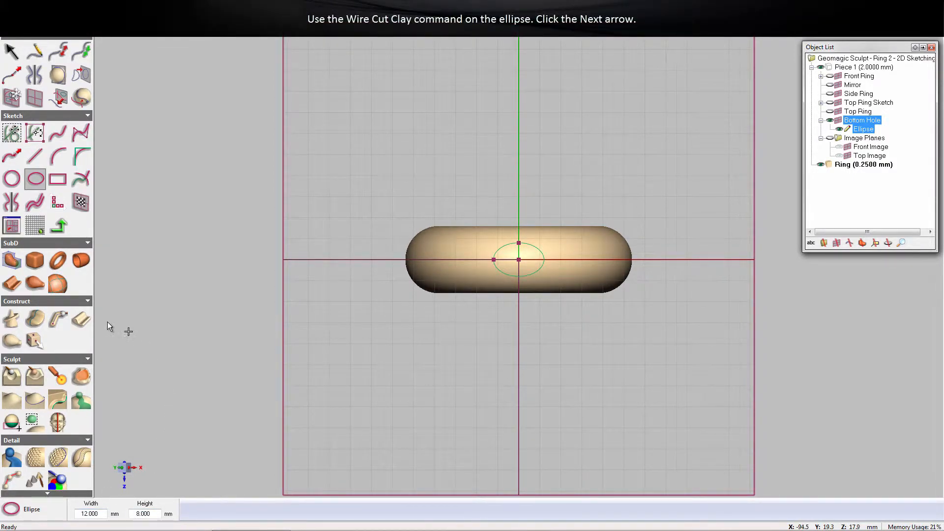
Step: Wire-cut the ellipse at a 30 mm plane distance with Create in New Piece turned on, creating clay inside the profile
{"action": "left_click", "coordinate": [81, 321]}
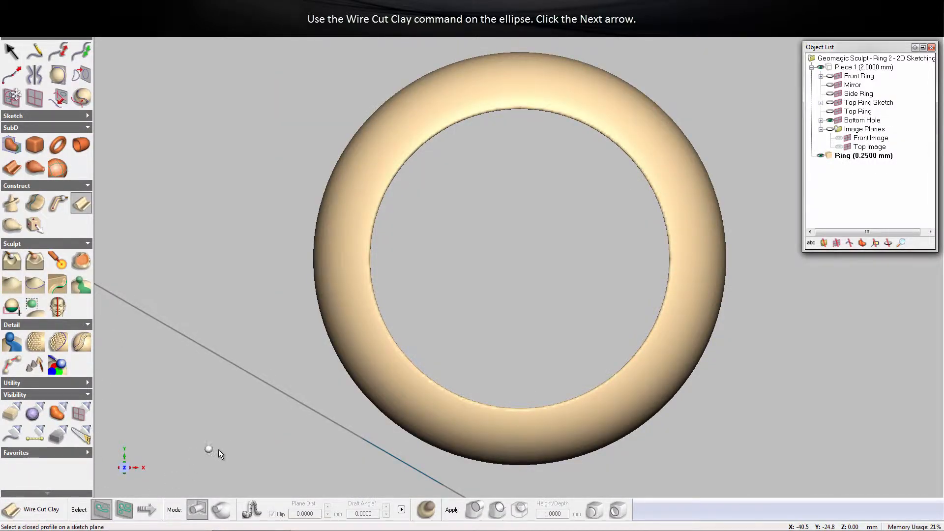
{"action": "mouse_move", "coordinate": [219, 449]}
{"action": "right_mouse_down"}
{"action": "mouse_move", "coordinate": [231, 429]}
{"action": "mouse_move", "coordinate": [223, 388]}
{"action": "mouse_move", "coordinate": [377, 467]}
{"action": "right_mouse_up"}
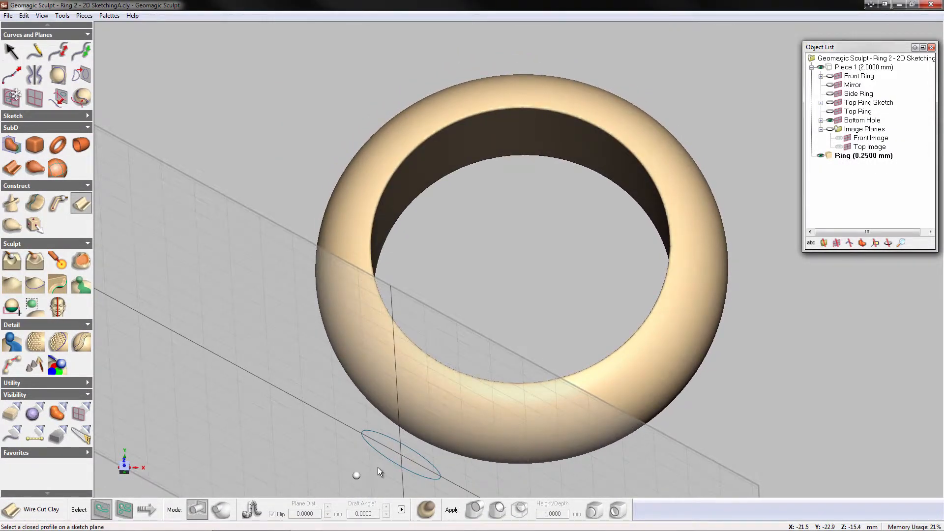
{"action": "left_click", "coordinate": [398, 442]}
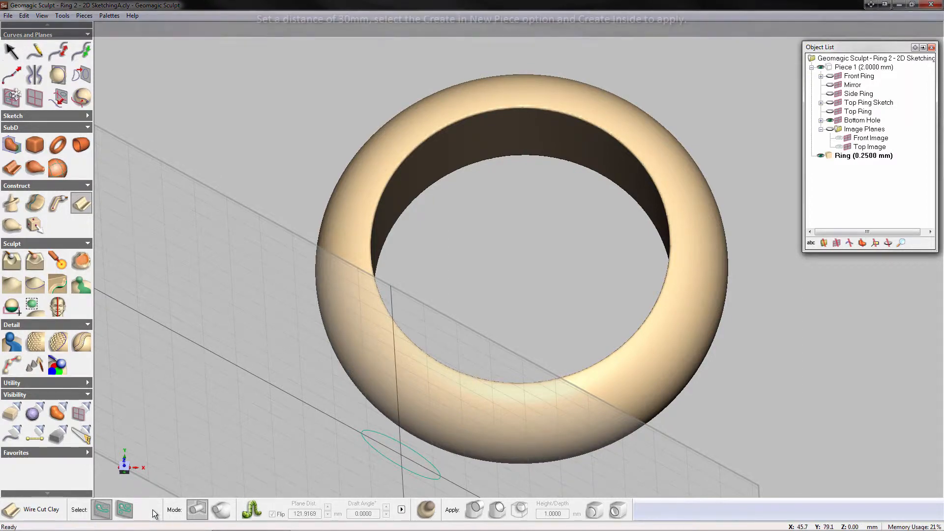
{"action": "left_click_drag", "start_coordinate": [291, 514], "coordinate": [318, 512]}
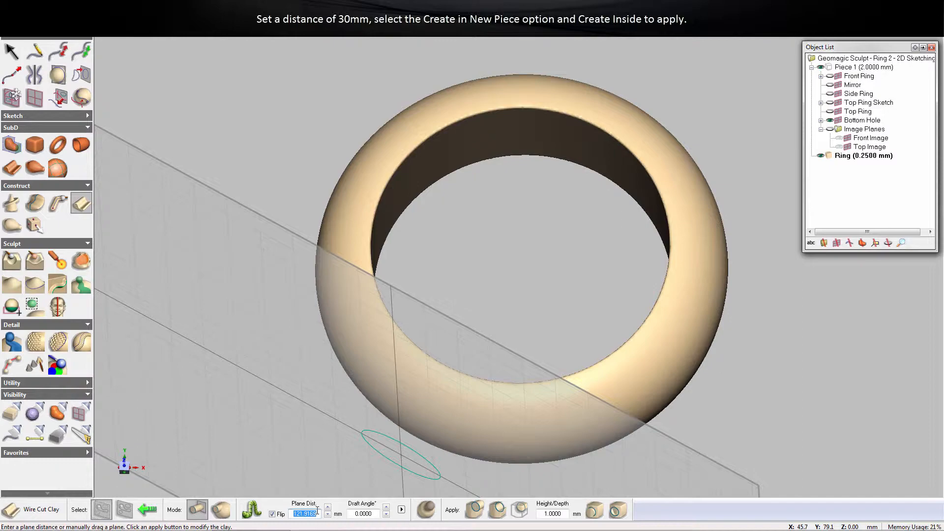
{"action": "left_click", "coordinate": [423, 511]}
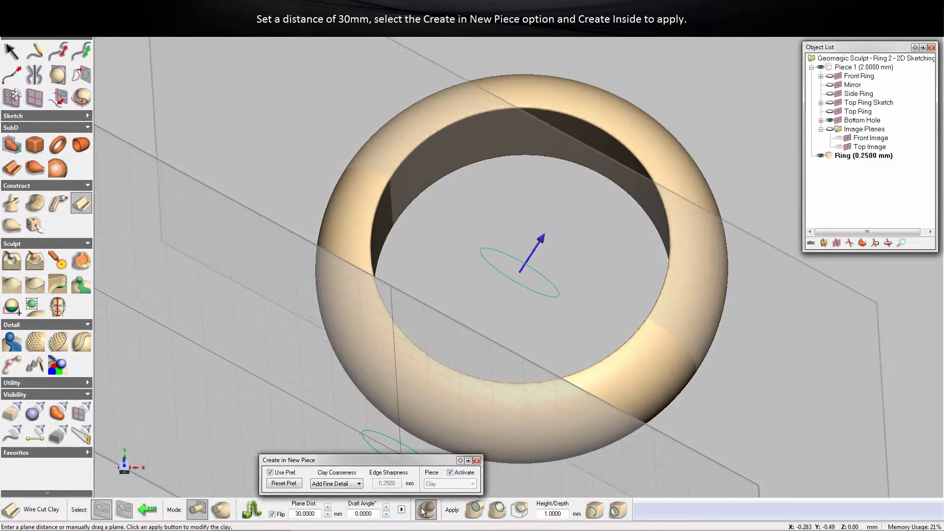
{"action": "left_click", "coordinate": [473, 516]}
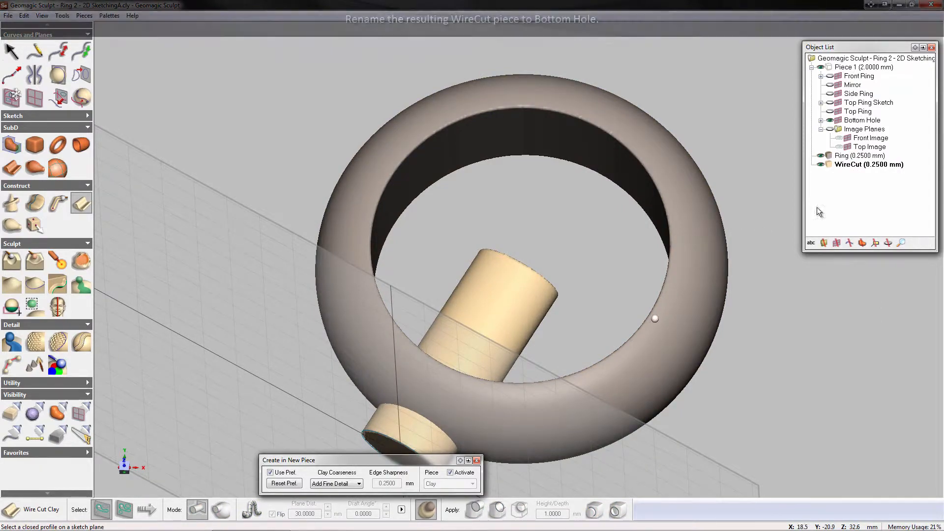
Step: Rename the new WireCut piece to Bottom Hole
{"action": "right_click", "coordinate": [836, 162]}
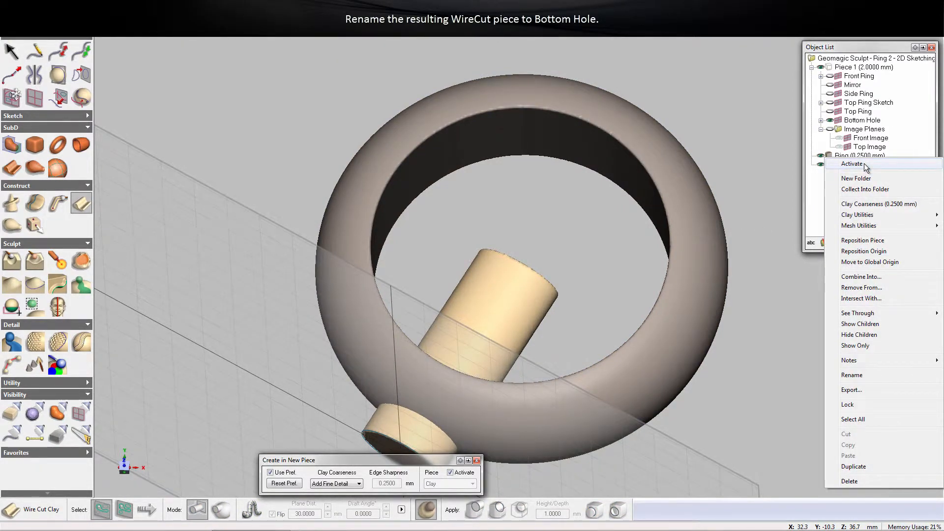
{"action": "left_click", "coordinate": [852, 375]}
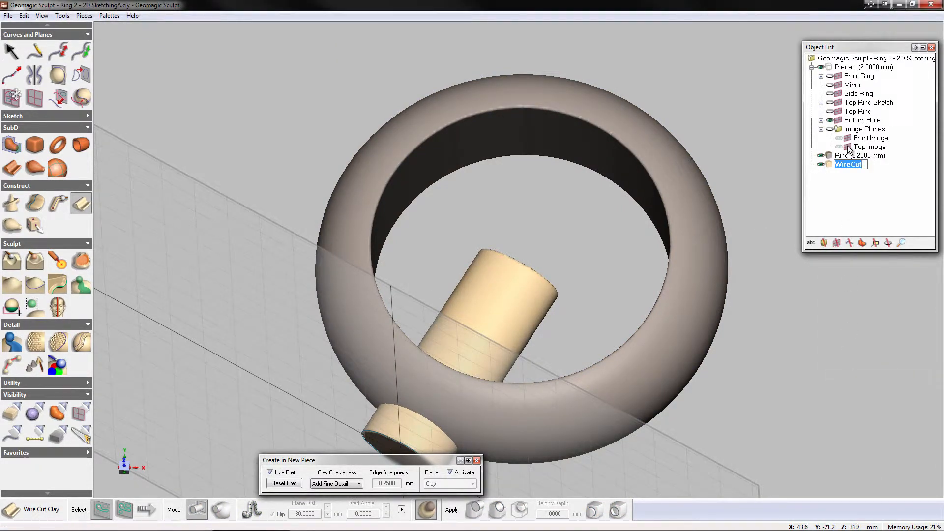
{"action": "type", "text": "Bottom Hole"}
{"action": "key", "text": "Return"}
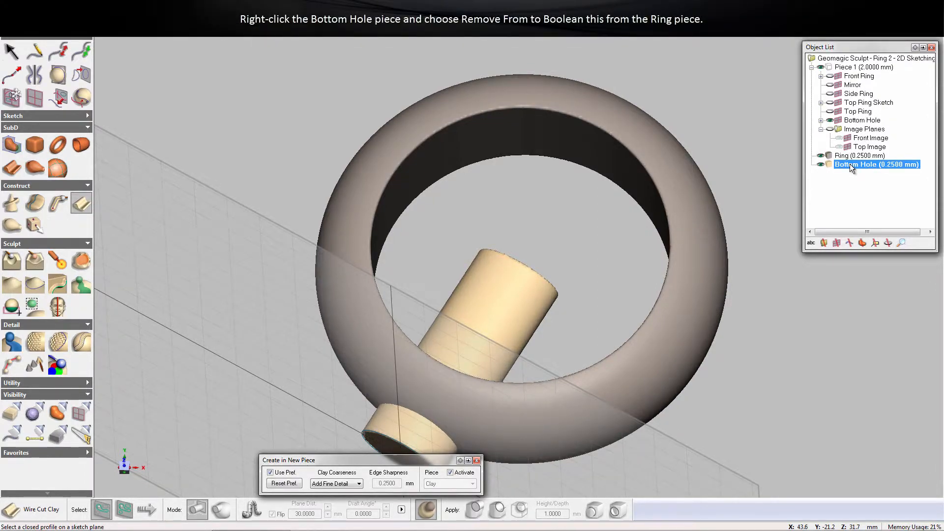
Step: Subtract the Bottom Hole piece from the Ring piece with Remove From, and hide the Bottom Hole piece and plane
{"action": "right_click", "coordinate": [853, 168]}
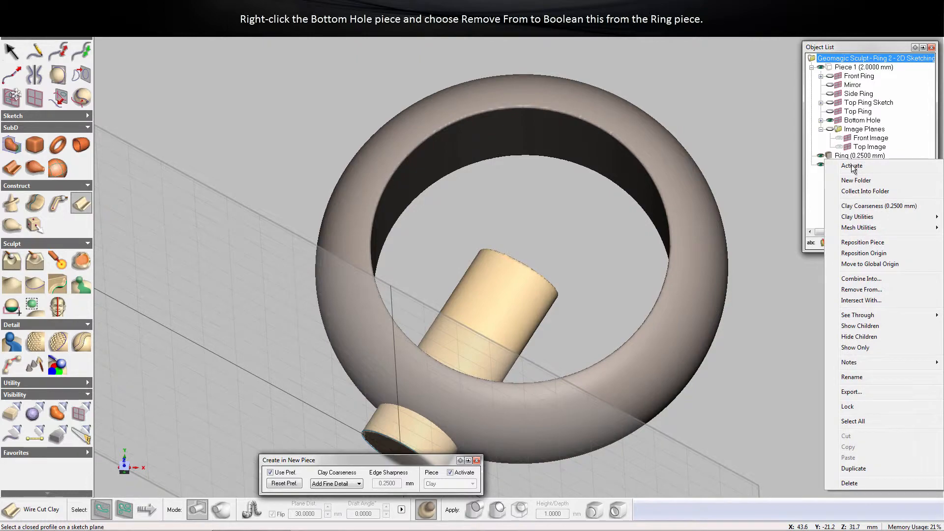
{"action": "left_click", "coordinate": [861, 290]}
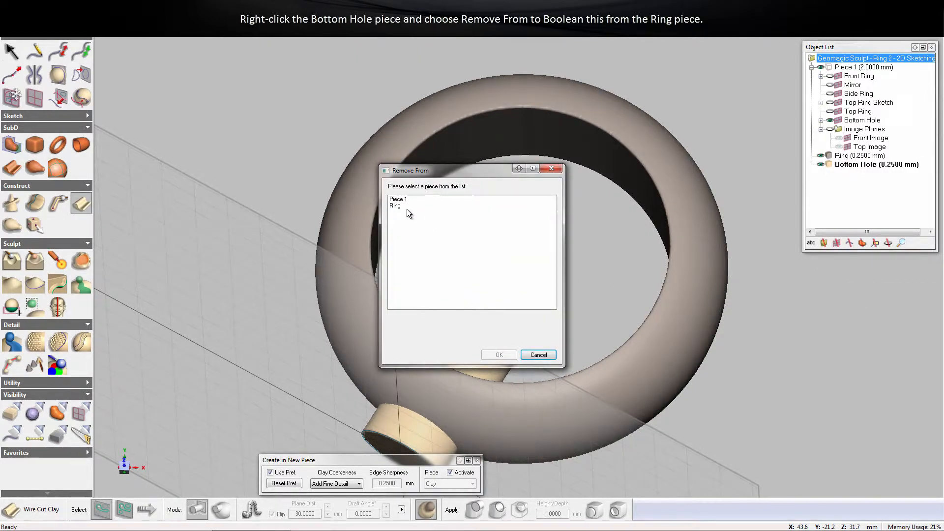
{"action": "left_click", "coordinate": [406, 207]}
{"action": "left_click", "coordinate": [490, 352]}
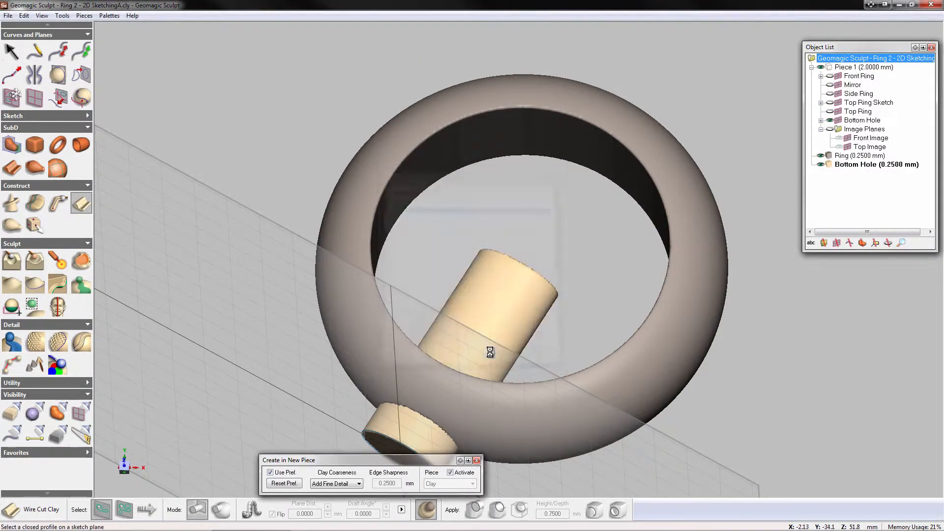
{"action": "left_click", "coordinate": [821, 166]}
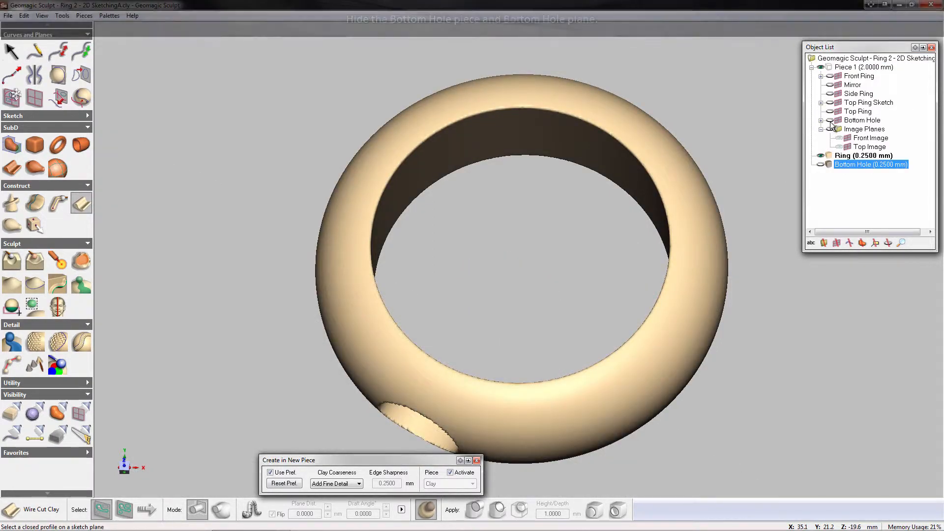
Step: Open a sketch on the Top Ring plane and show the Image Planes folder
{"action": "left_click", "coordinate": [858, 112]}
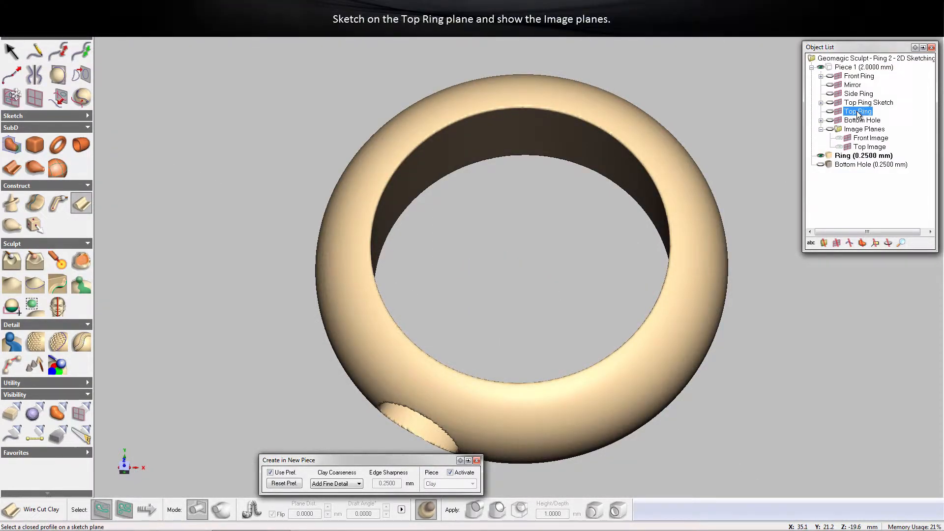
{"action": "right_click", "coordinate": [858, 113]}
{"action": "left_click", "coordinate": [870, 113]}
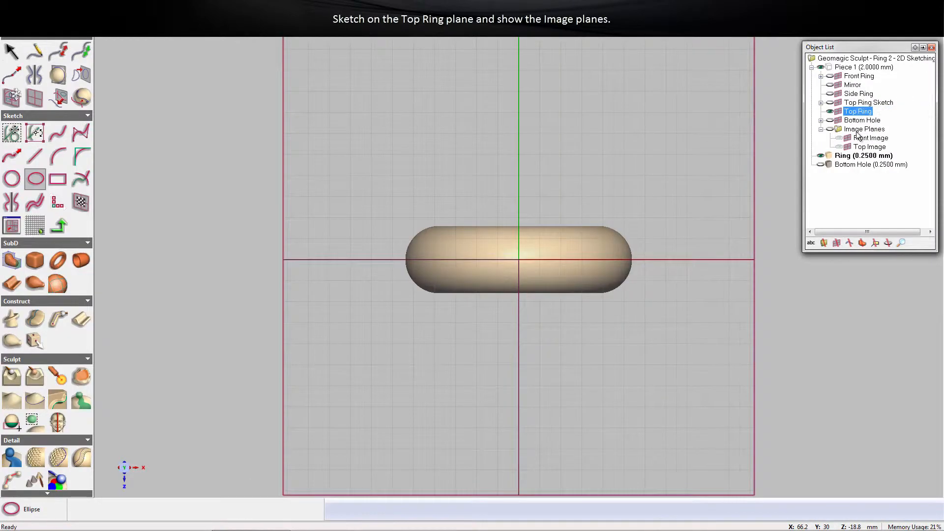
{"action": "left_click", "coordinate": [830, 130]}
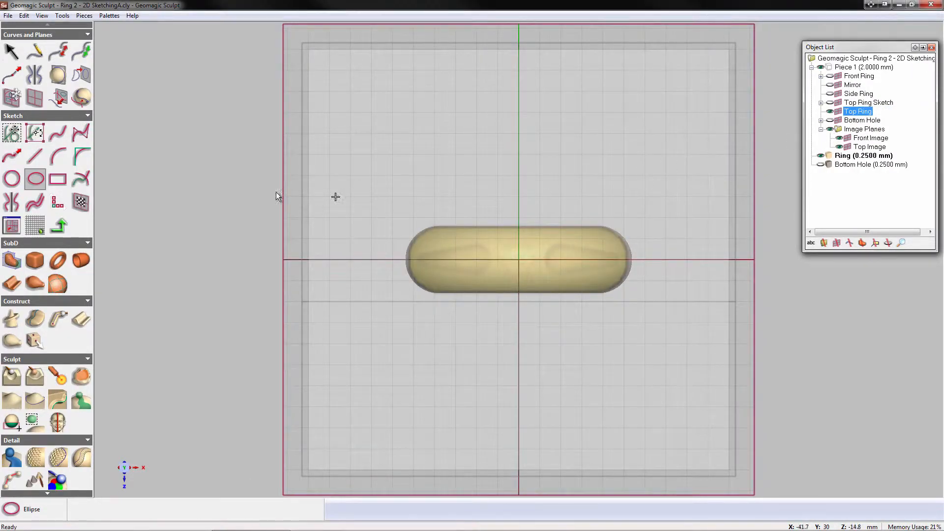
Step: Draw a horizontal line on the Top Ring plane from X -10 mm, Y 0 to X -23 mm
{"action": "left_click", "coordinate": [40, 158]}
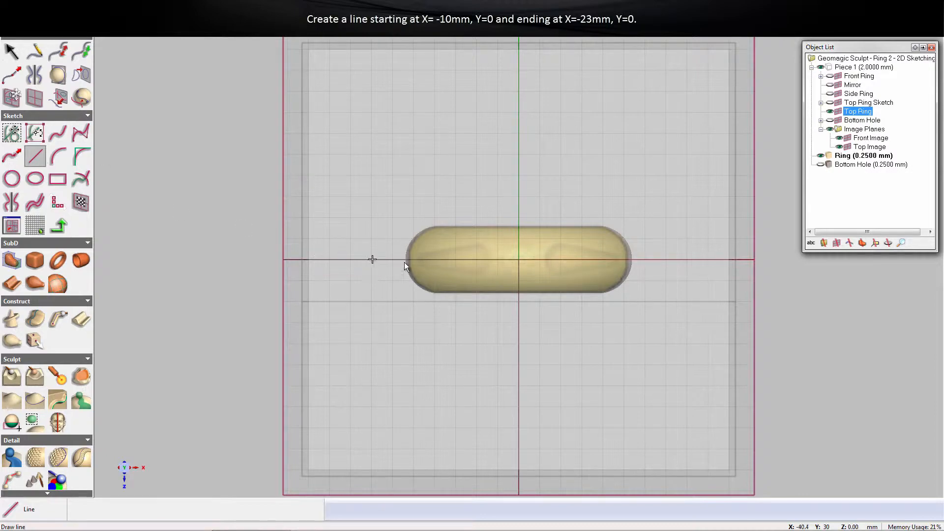
{"action": "left_click_drag", "start_coordinate": [475, 259], "coordinate": [430, 259]}
{"action": "left_click_drag", "start_coordinate": [216, 514], "coordinate": [195, 512]}
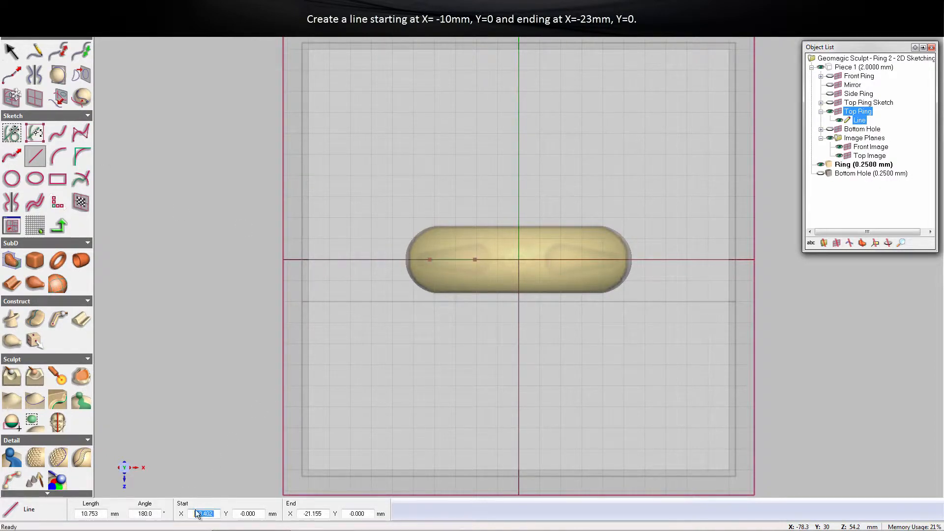
{"action": "type", "text": "-10"}
{"action": "key", "text": "Tab"}
{"action": "type", "text": "0"}
{"action": "key", "text": "Tab"}
{"action": "type", "text": "-23"}
{"action": "key", "text": "Return"}
Step: Project the sketched Top Ring line onto the Ring clay as a curve with Project Sketch
{"action": "left_click", "coordinate": [86, 101]}
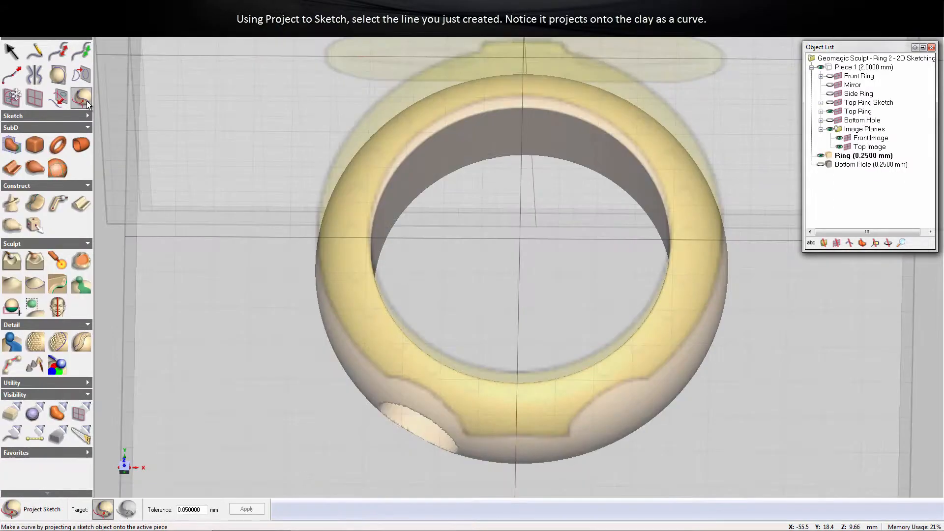
{"action": "mouse_move", "coordinate": [456, 195]}
{"action": "right_mouse_down"}
{"action": "mouse_move", "coordinate": [464, 457]}
{"action": "mouse_move", "coordinate": [468, 116]}
{"action": "mouse_move", "coordinate": [475, 242]}
{"action": "right_mouse_up"}
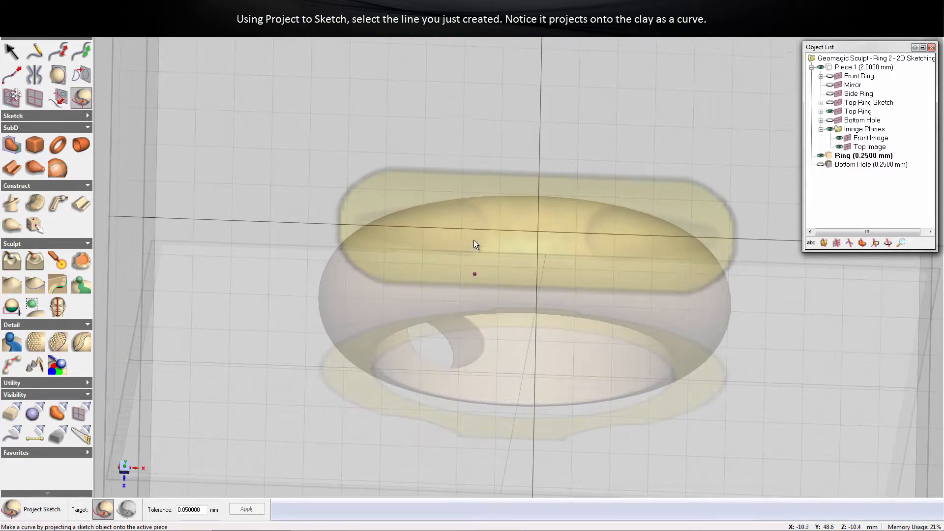
{"action": "left_click", "coordinate": [424, 225]}
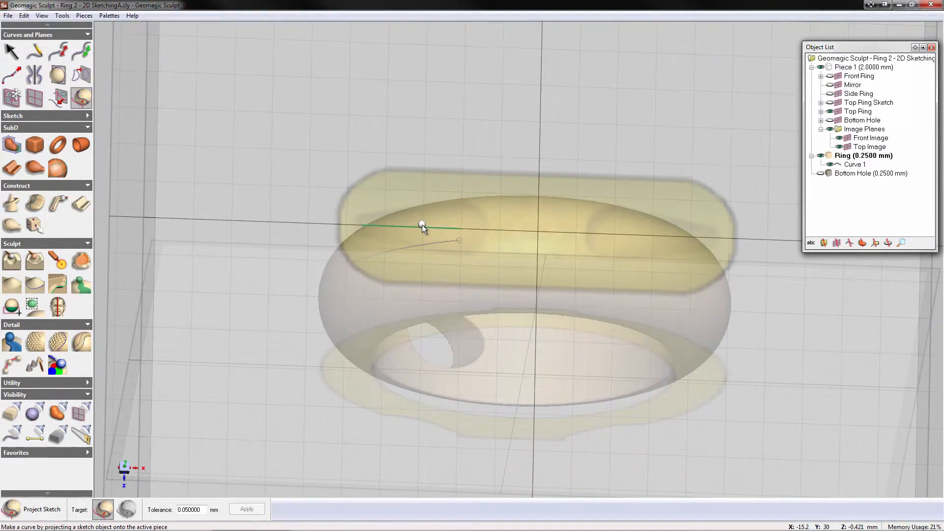
Step: Rename the projected curve under the Ring piece to Top Center Line
{"action": "left_click", "coordinate": [856, 167]}
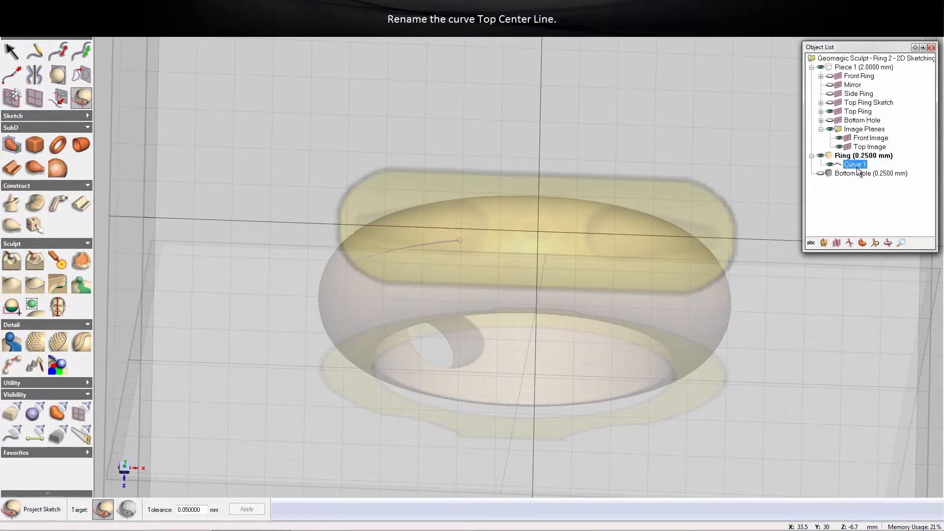
{"action": "right_click", "coordinate": [857, 168]}
{"action": "left_click", "coordinate": [880, 184]}
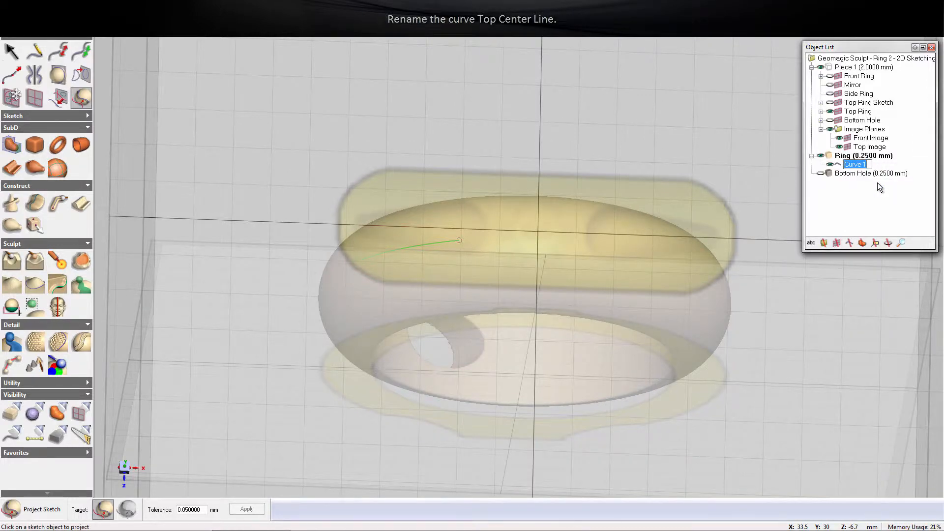
{"action": "type", "text": "Top Center Line"}
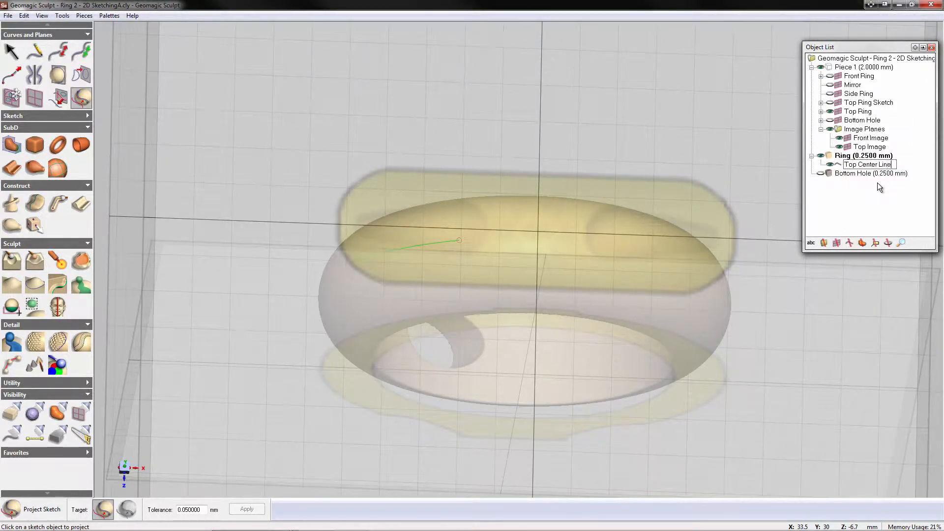
{"action": "key", "text": "Return"}
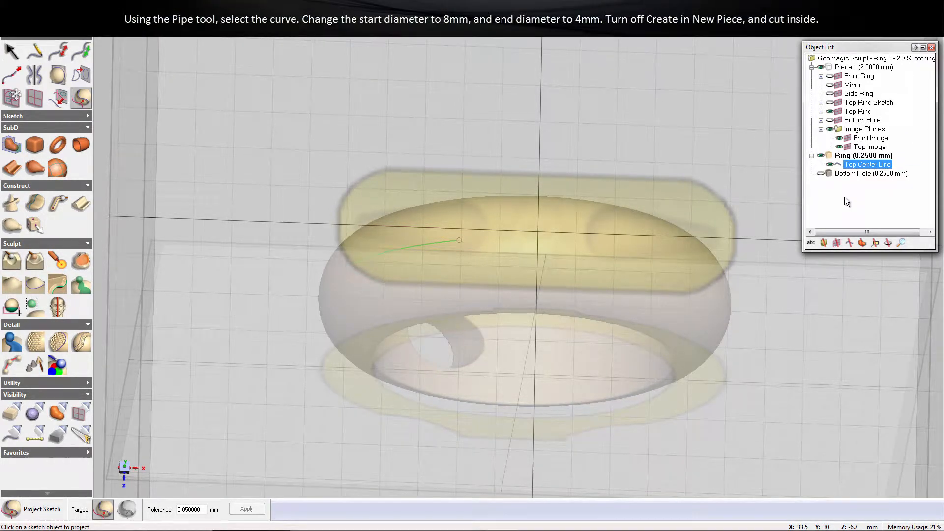
Step: Cut a tapered pipe groove into the Ring along Top Center Line, with 8 mm start and 4 mm end diameter, Create in New Piece off
{"action": "left_click", "coordinate": [56, 208]}
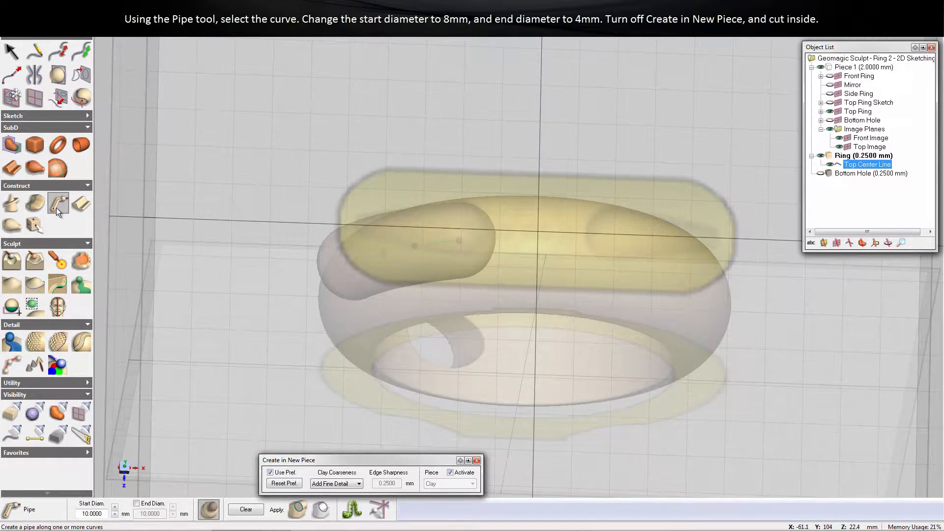
{"action": "double_click", "coordinate": [102, 513]}
{"action": "type", "text": "8"}
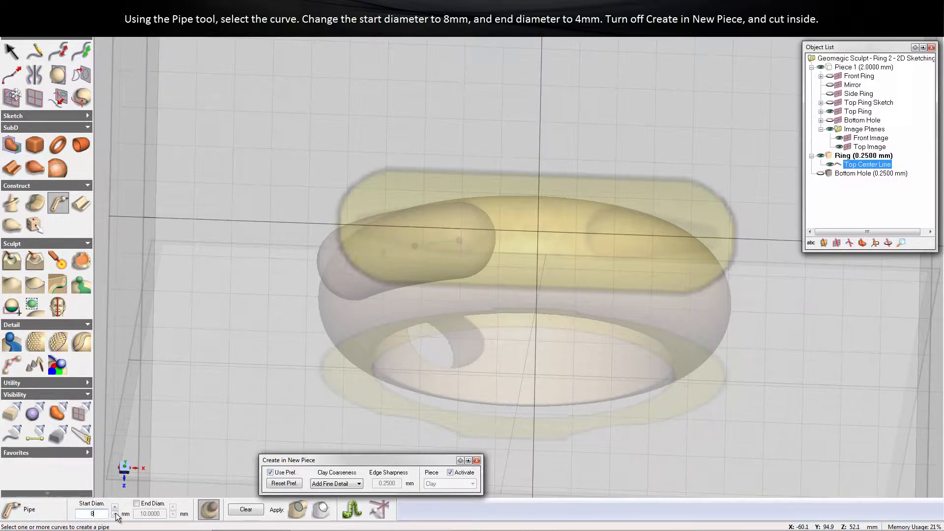
{"action": "left_click", "coordinate": [136, 503]}
{"action": "double_click", "coordinate": [162, 513]}
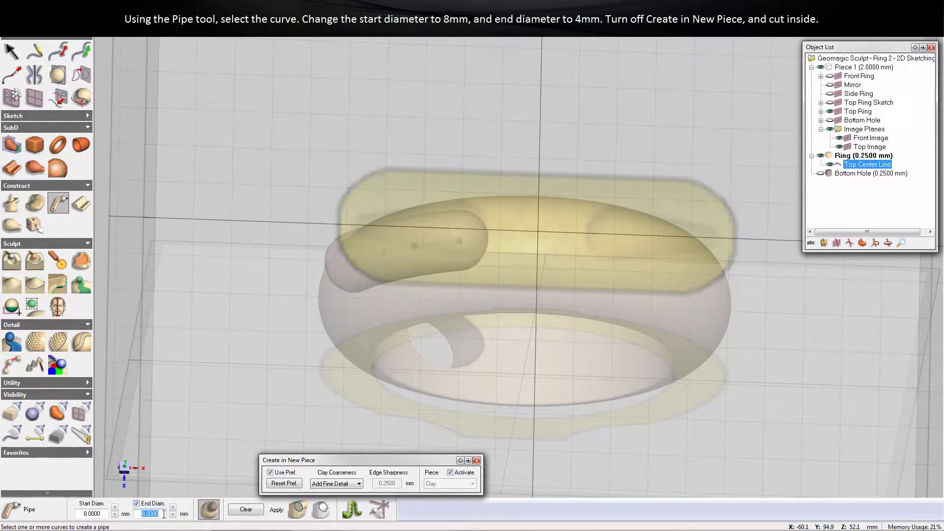
{"action": "type", "text": "4"}
{"action": "left_click", "coordinate": [208, 510]}
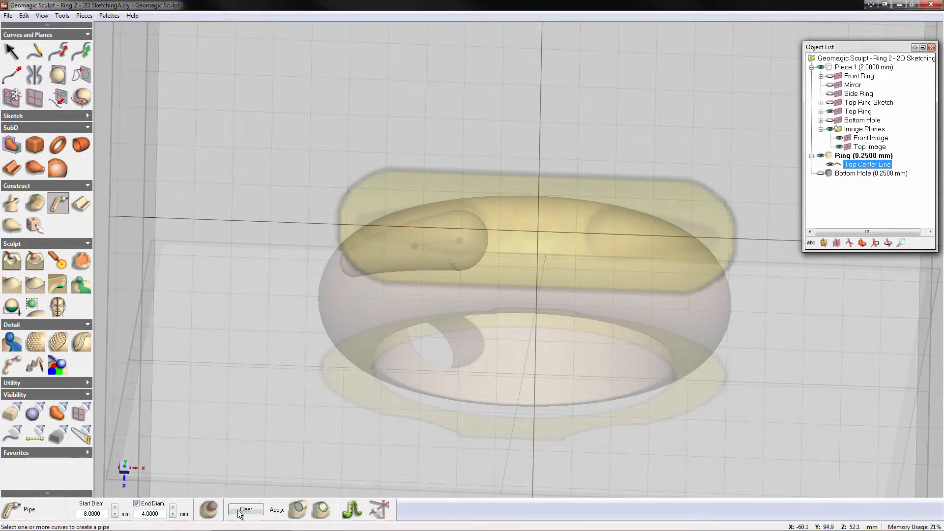
{"action": "left_click", "coordinate": [322, 511]}
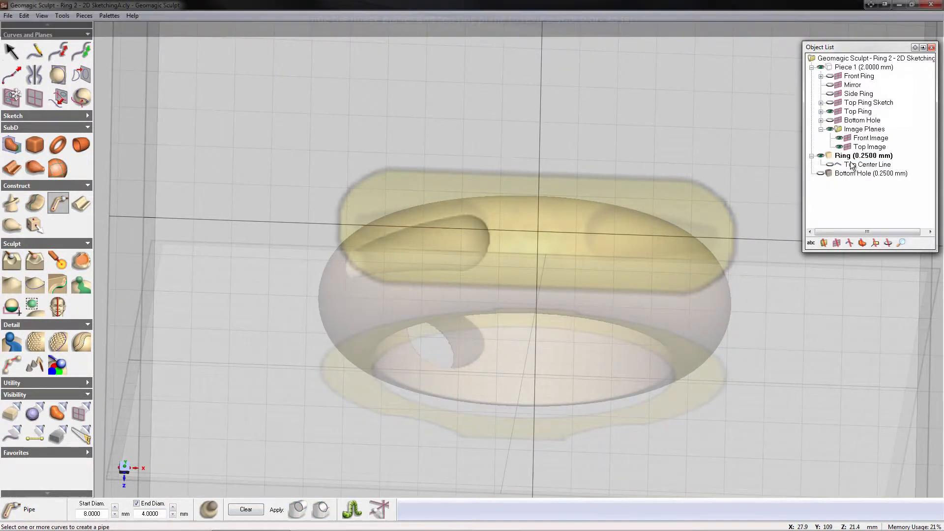
Step: Hide the Image Planes folder and the Top Ring plane, and open a sketch on the Side Ring plane viewed from its opposite side
{"action": "left_click", "coordinate": [830, 129]}
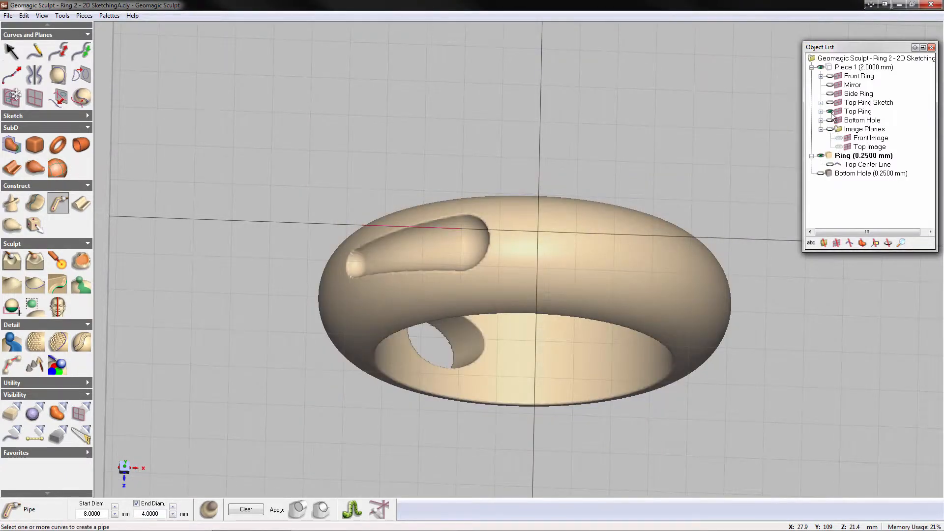
{"action": "left_click", "coordinate": [830, 112]}
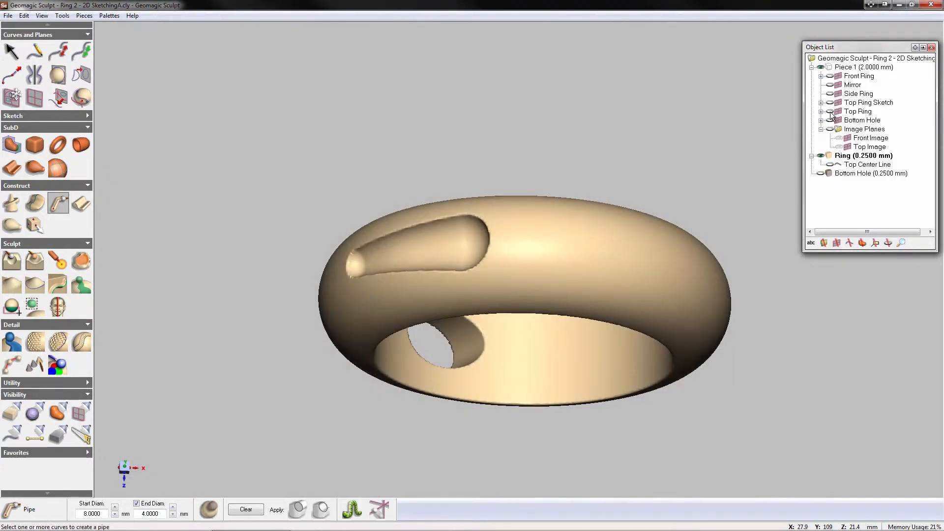
{"action": "right_click", "coordinate": [856, 95]}
{"action": "left_click", "coordinate": [880, 95]}
{"action": "key", "text": "F4"}
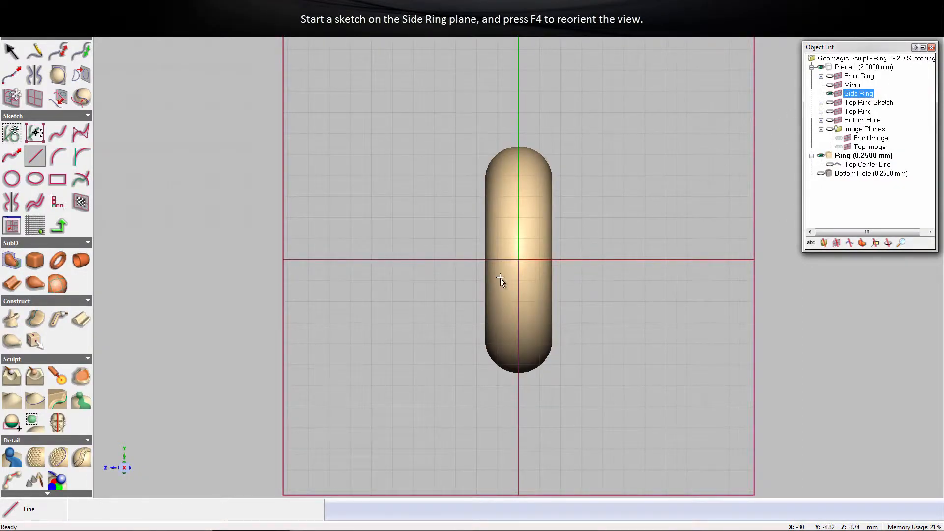
{"action": "key", "text": "F4"}
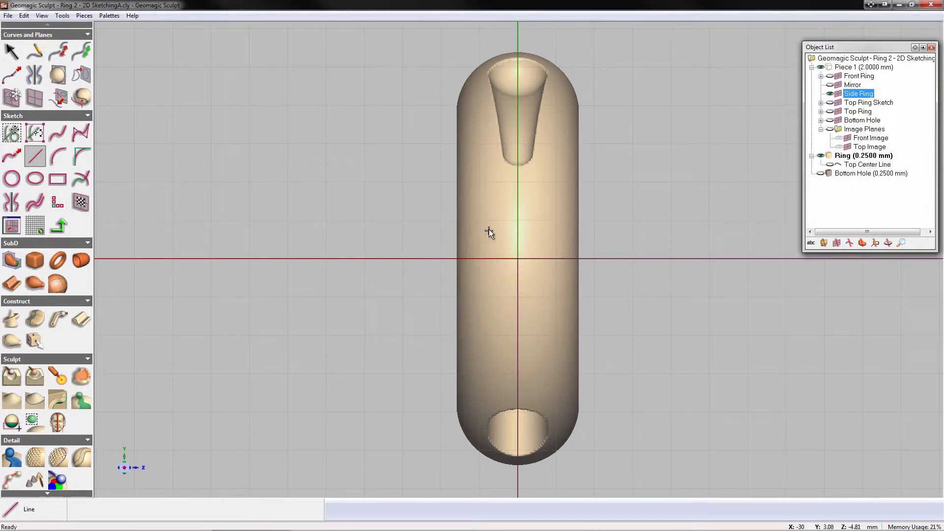
Step: Draw a vertical line on the Side Ring plane from X 5, Y 10 to X 5, Y -10 mm and mirror it across the vertical center axis
{"action": "left_click", "coordinate": [481, 206]}
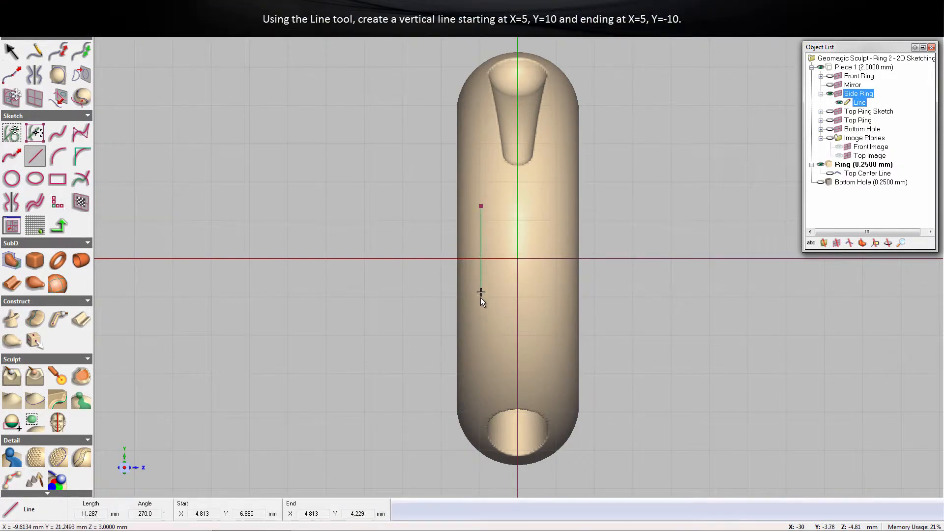
{"action": "left_click", "coordinate": [481, 337]}
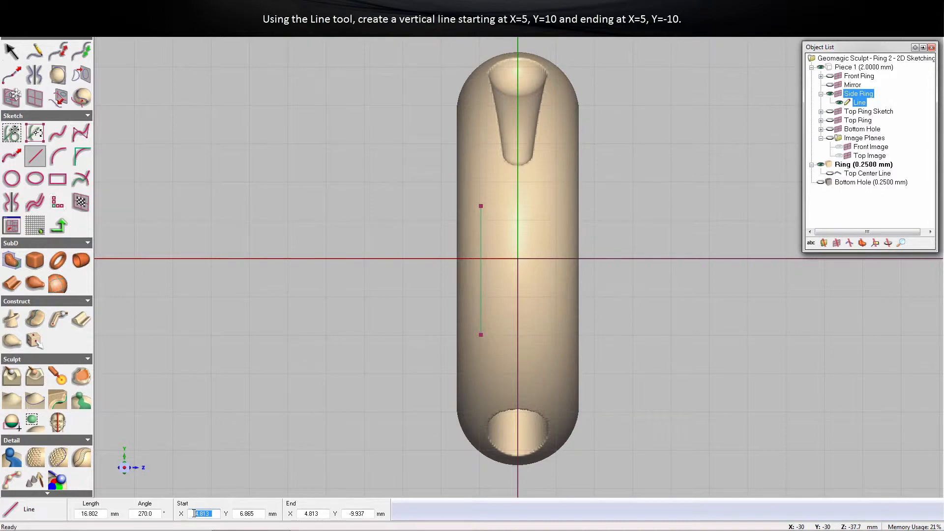
{"action": "type", "text": "5"}
{"action": "key", "text": "Tab"}
{"action": "type", "text": "10"}
{"action": "key", "text": "Tab"}
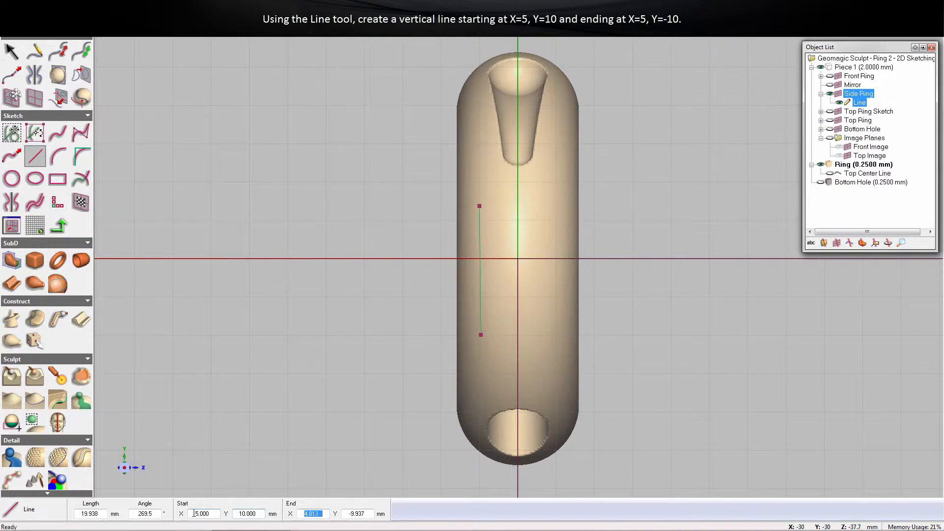
{"action": "type", "text": "5"}
{"action": "key", "text": "Tab"}
{"action": "type", "text": "-1"}
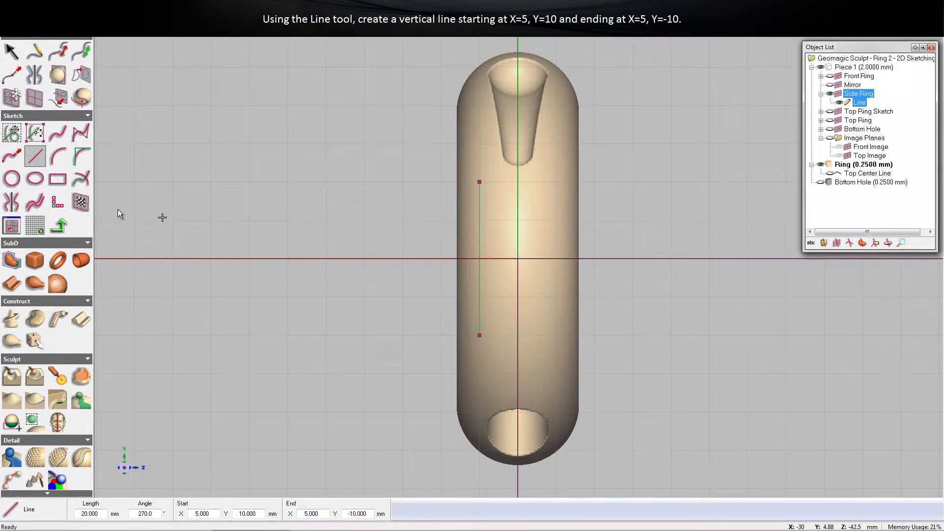
{"action": "left_click", "coordinate": [12, 202]}
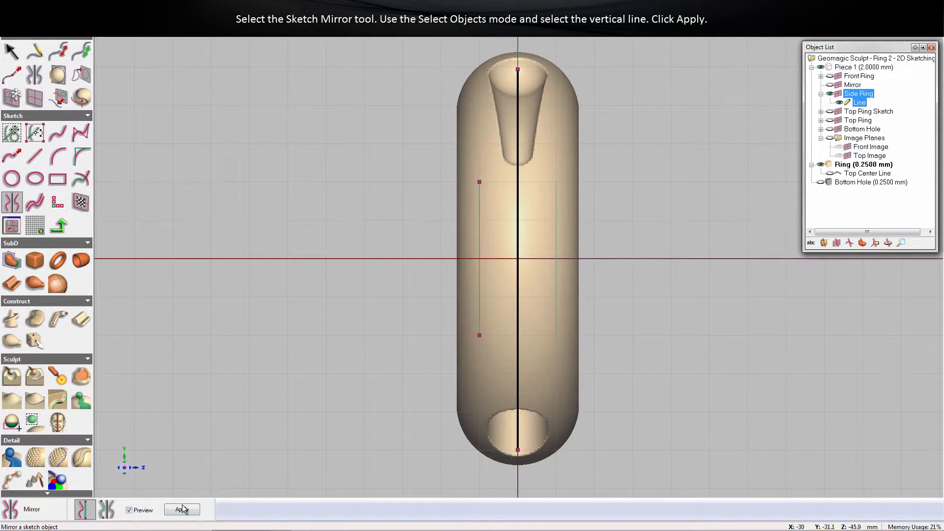
{"action": "left_click", "coordinate": [182, 509]}
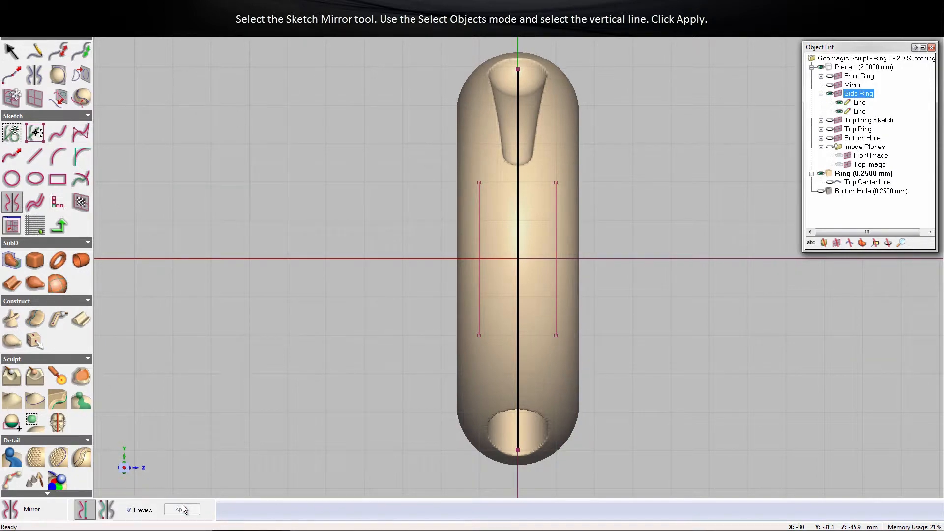
Step: Project both Side Ring sketch lines onto the grooved outer surface of the Ring with Project Sketch
{"action": "left_click", "coordinate": [84, 101]}
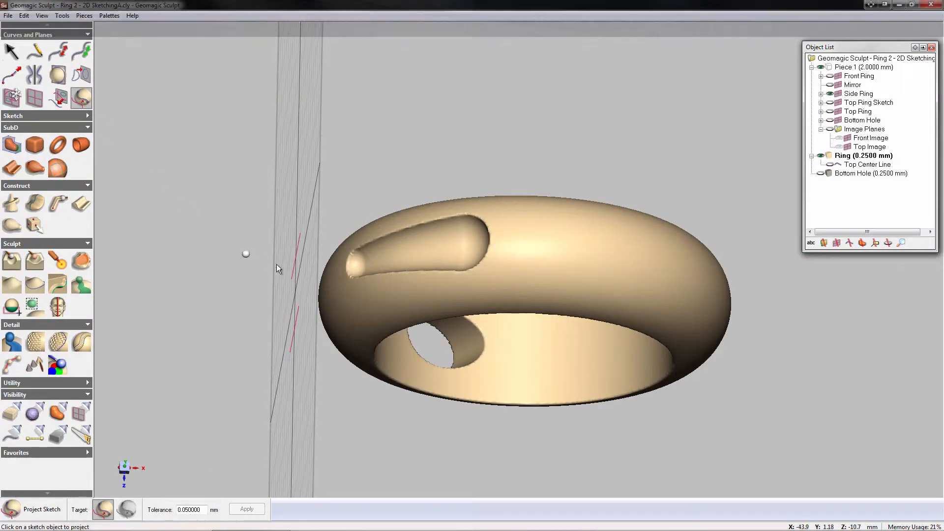
{"action": "mouse_move", "coordinate": [328, 308]}
{"action": "right_mouse_down"}
{"action": "mouse_move", "coordinate": [401, 316]}
{"action": "mouse_move", "coordinate": [417, 354]}
{"action": "right_mouse_up"}
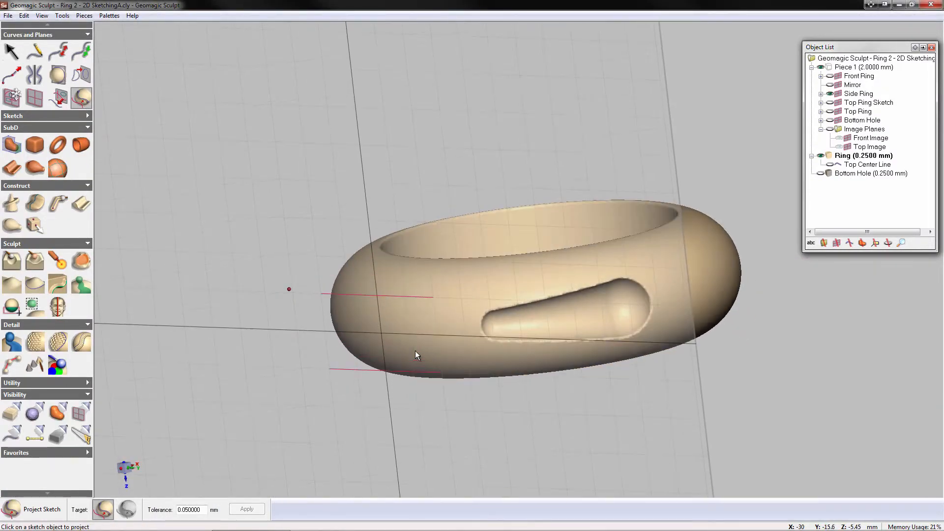
{"action": "left_click", "coordinate": [335, 291]}
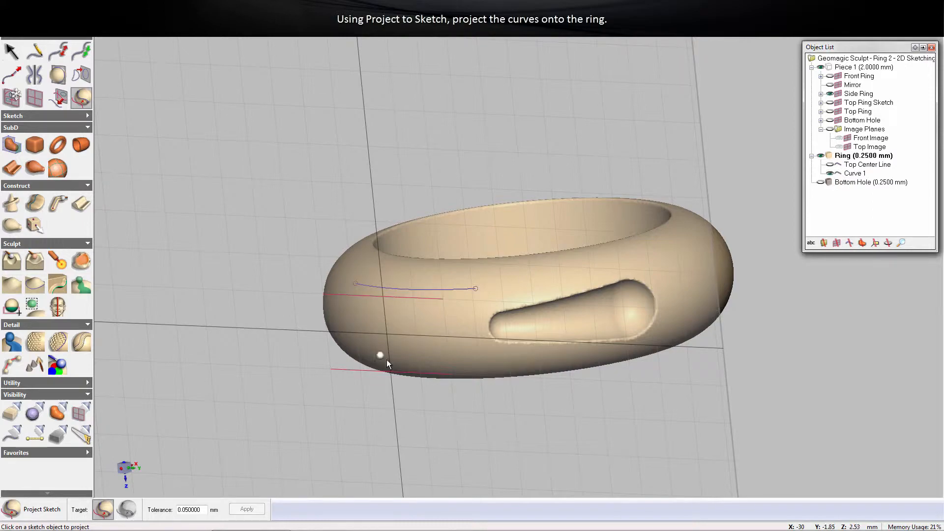
{"action": "left_click", "coordinate": [400, 371]}
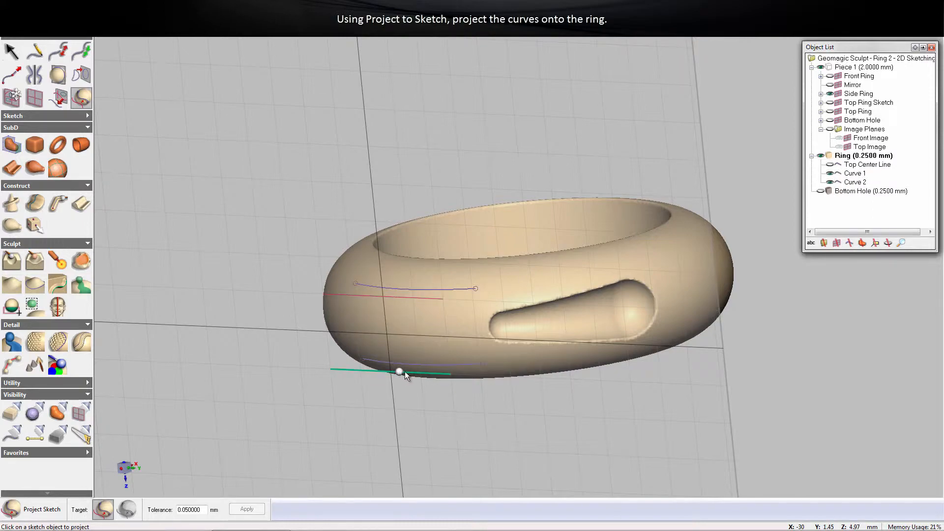
Step: Rename the two projected curves under the Ring piece to Side Curve 1 and Side Curve 2
{"action": "right_click", "coordinate": [848, 173]}
{"action": "left_click", "coordinate": [865, 189]}
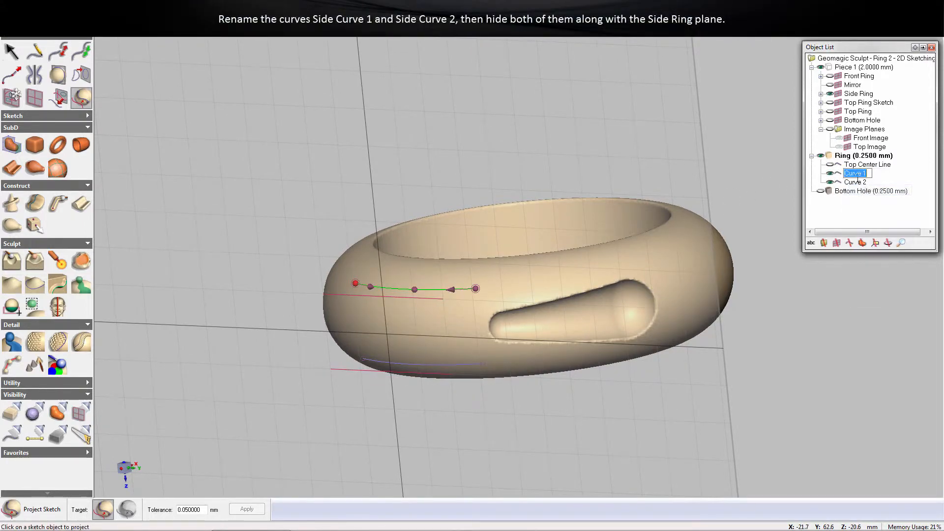
{"action": "left_click", "coordinate": [846, 173]}
{"action": "type", "text": "Side"}
{"action": "key", "text": "Return"}
{"action": "right_click", "coordinate": [864, 184]}
{"action": "left_click", "coordinate": [868, 197]}
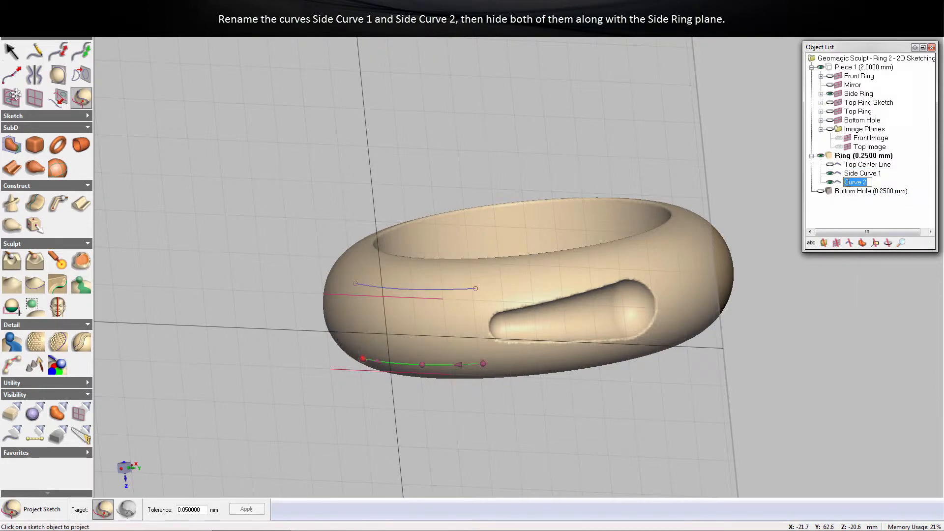
{"action": "left_click", "coordinate": [846, 182]}
{"action": "type", "text": "Side"}
{"action": "key", "text": "Return"}
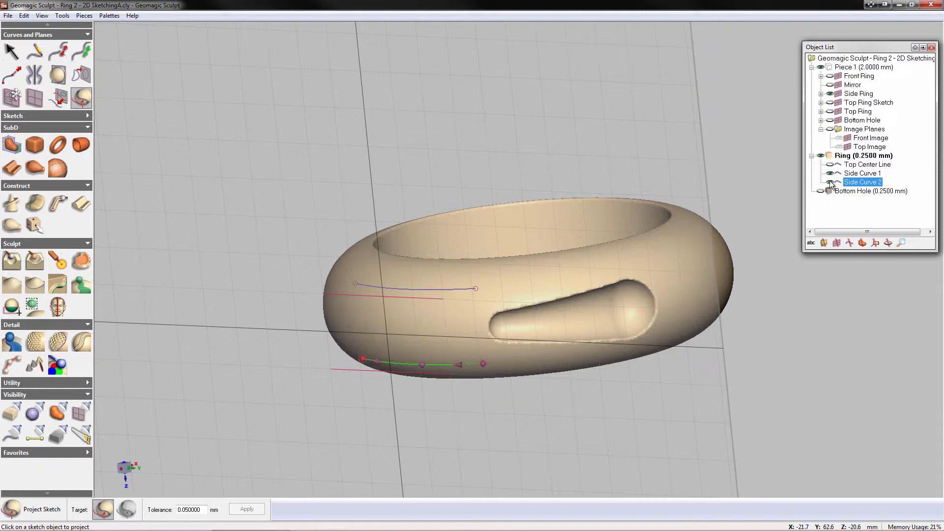
Step: Hide the Side Ring plane together with Side Curve 1 and Side Curve 2
{"action": "left_click", "coordinate": [830, 94]}
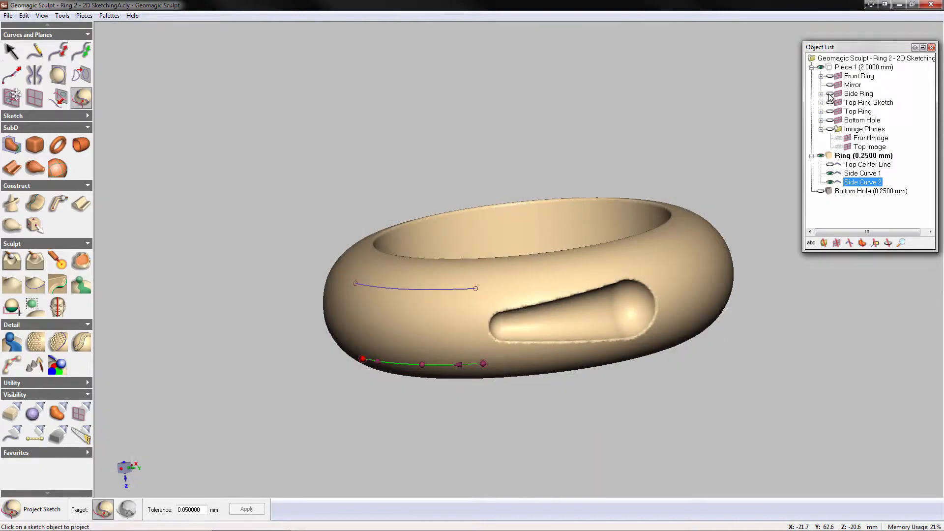
{"action": "left_click", "coordinate": [830, 182]}
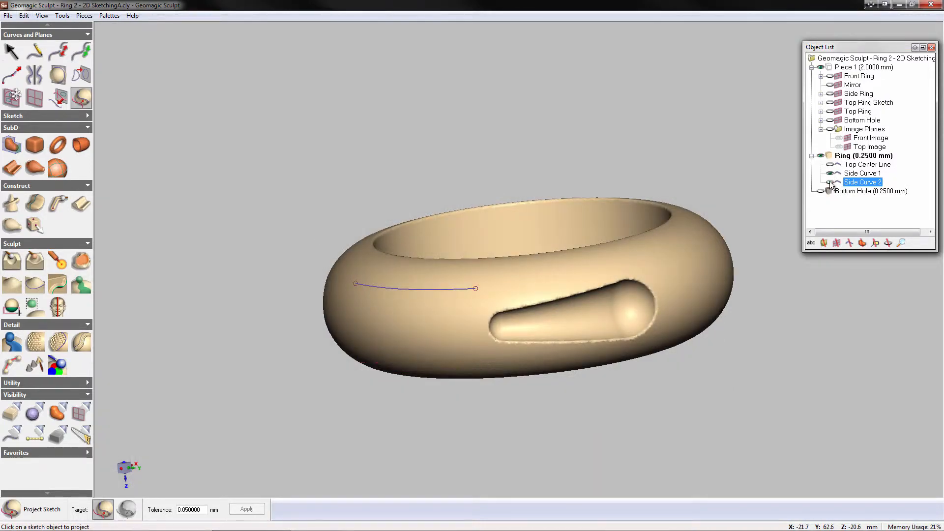
{"action": "left_click", "coordinate": [831, 174]}
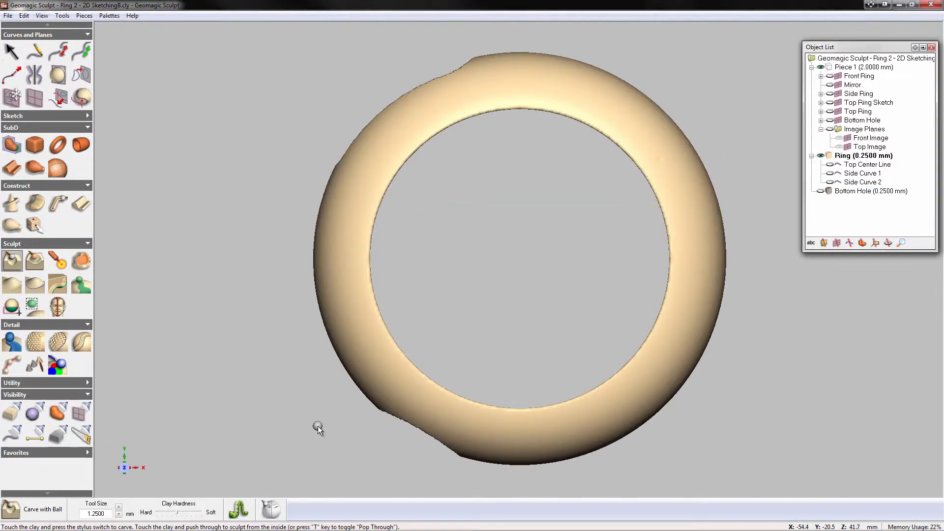
Step: Duplicate the Ring piece and name the copy Internal Detail
{"action": "left_click", "coordinate": [849, 158]}
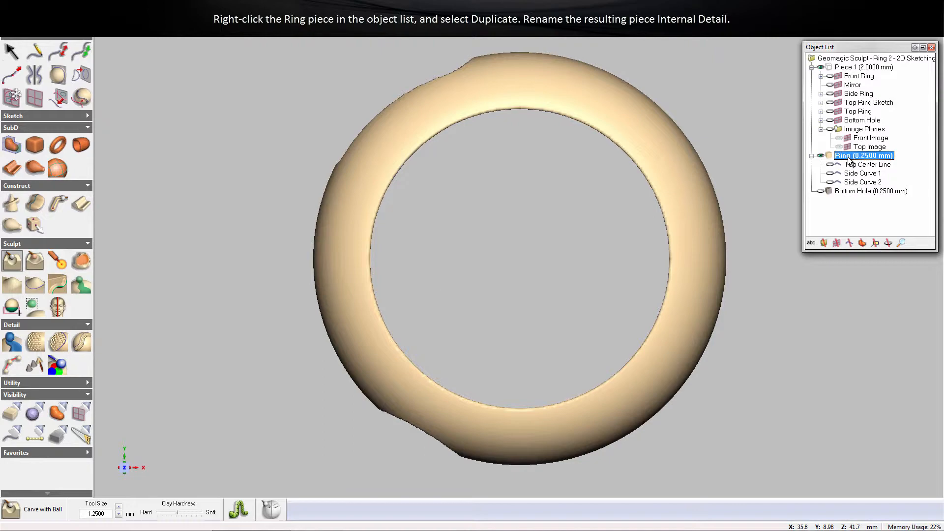
{"action": "right_click", "coordinate": [847, 158]}
{"action": "left_click", "coordinate": [863, 459]}
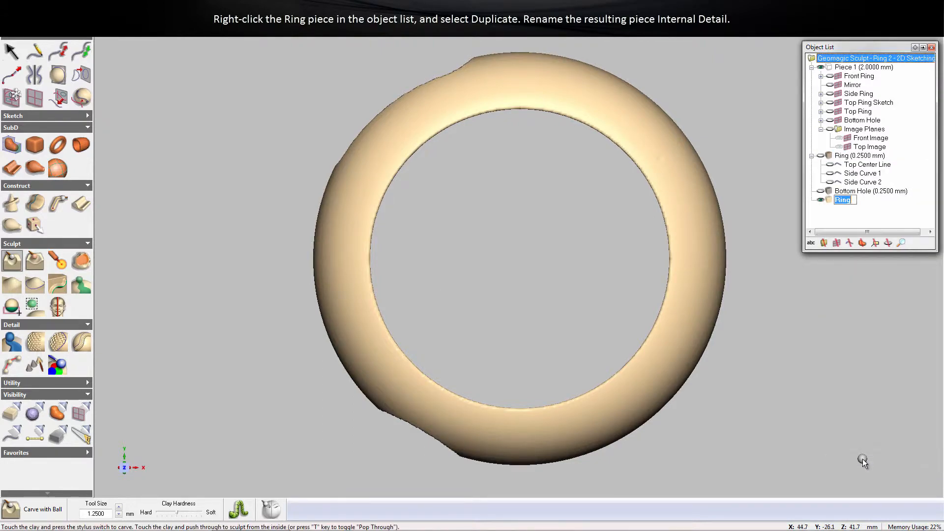
{"action": "type", "text": "Inter"}
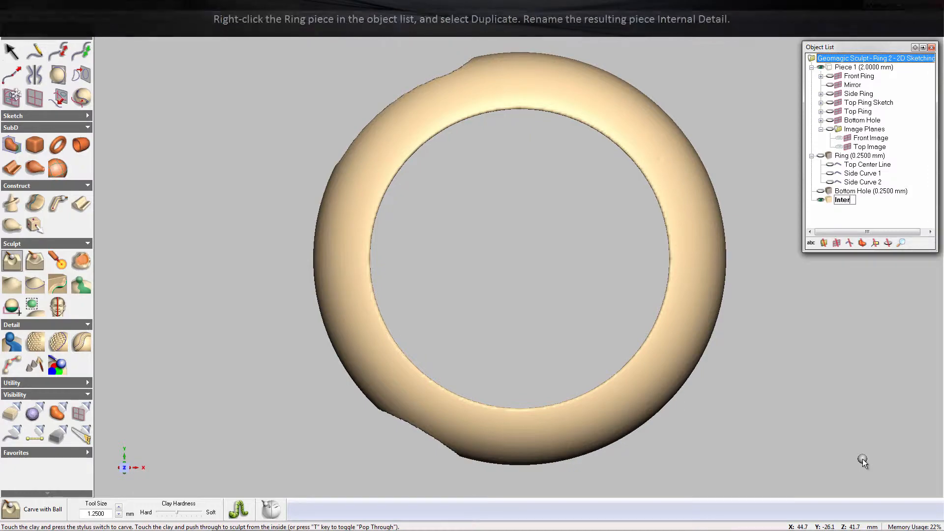
{"action": "type", "text": "nal Detail"}
{"action": "key", "text": "Return"}
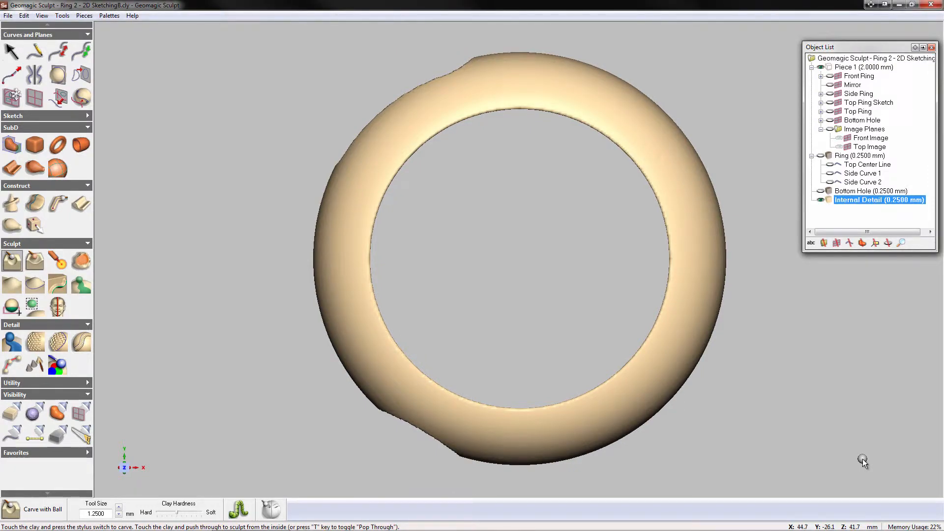
Step: Open a sketch on the Front Ring plane
{"action": "left_click", "coordinate": [863, 77]}
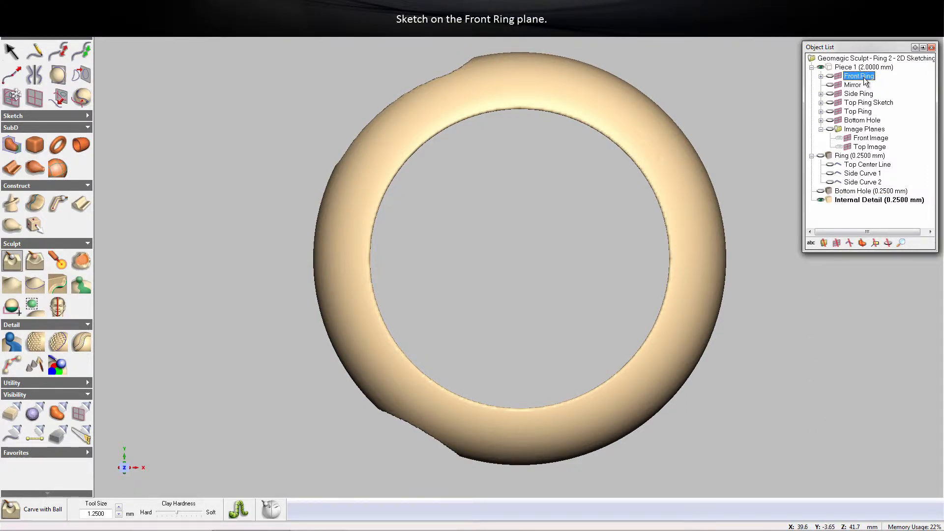
{"action": "right_click", "coordinate": [865, 79]}
{"action": "left_click", "coordinate": [878, 78]}
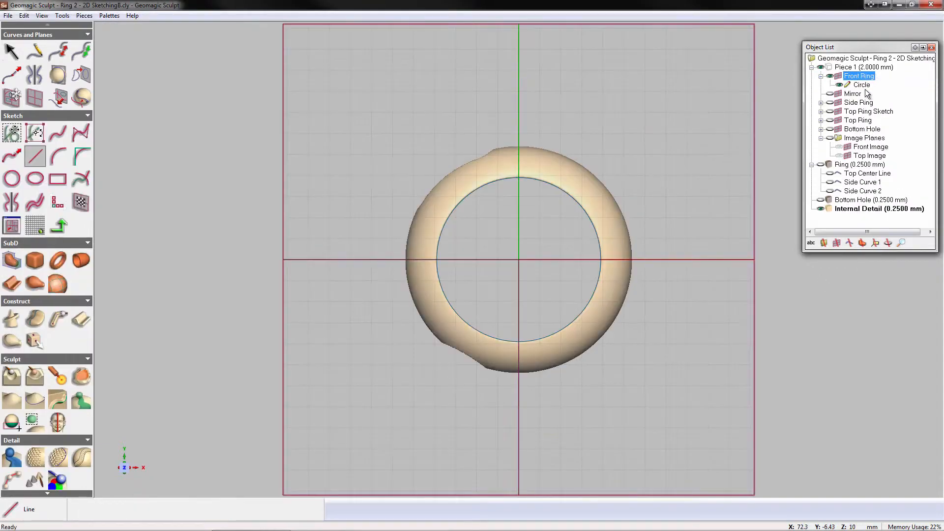
Step: Offset the existing circle on the Front Ring plane outward by 2.75 mm with the Offset sketch tool
{"action": "left_click", "coordinate": [38, 201]}
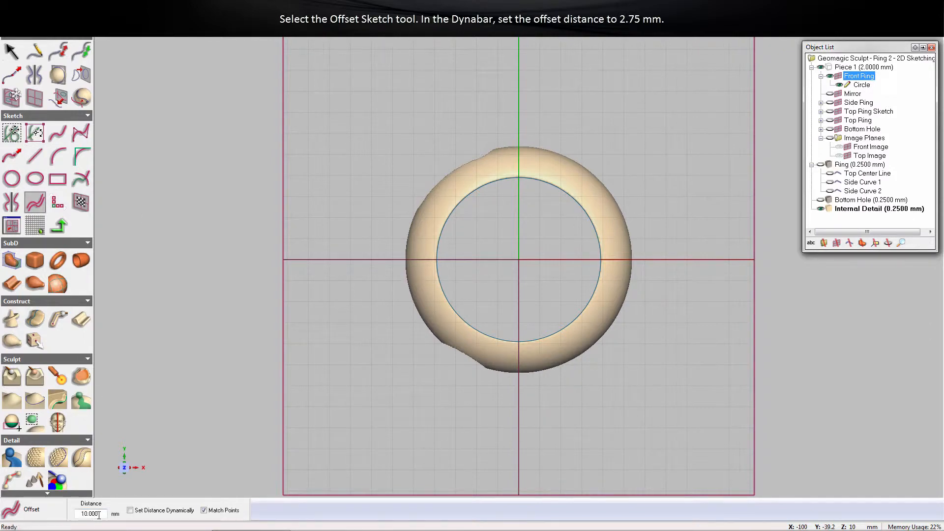
{"action": "left_click_drag", "start_coordinate": [96, 513], "coordinate": [78, 514]}
{"action": "type", "text": "2.75"}
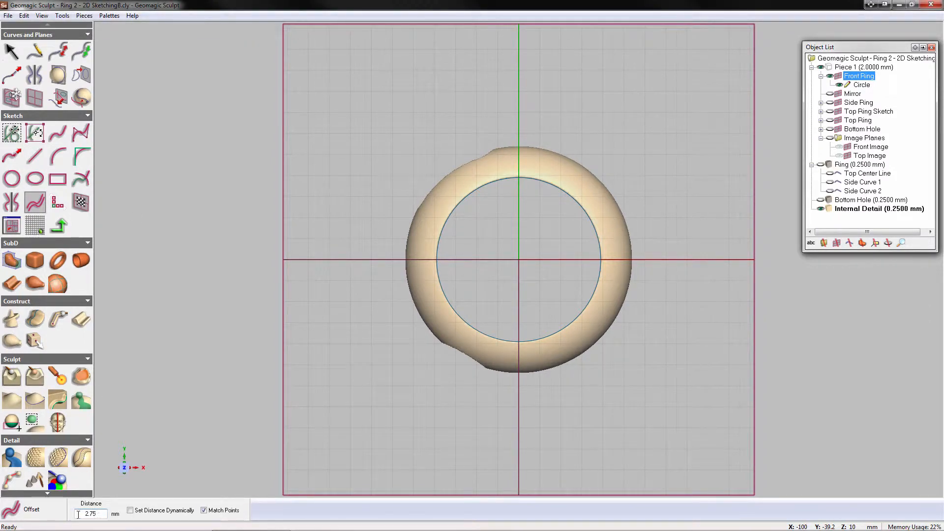
{"action": "left_click", "coordinate": [446, 216]}
{"action": "left_click", "coordinate": [440, 207]}
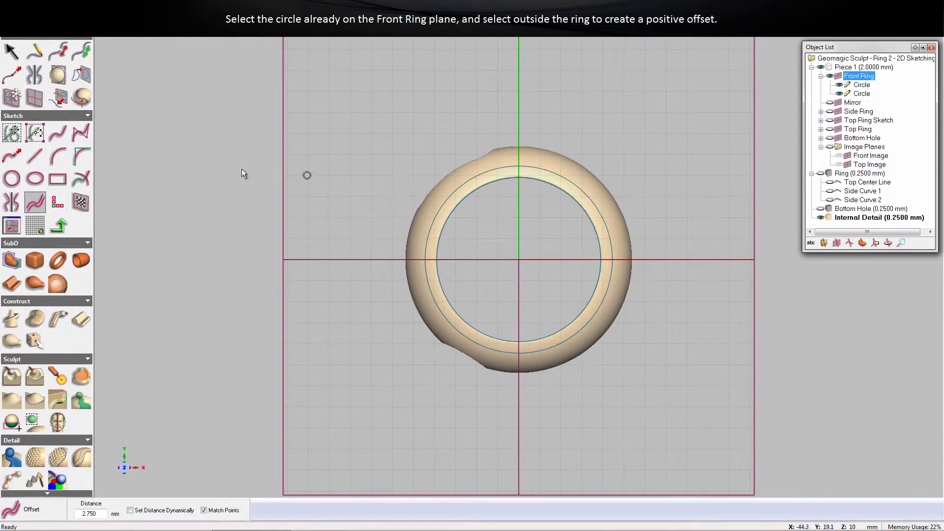
Step: Sketch a vertical centerline through the top of the ring from X=0, Y=19.5 on the inner circle to X=0, Y=25
{"action": "left_click", "coordinate": [39, 159]}
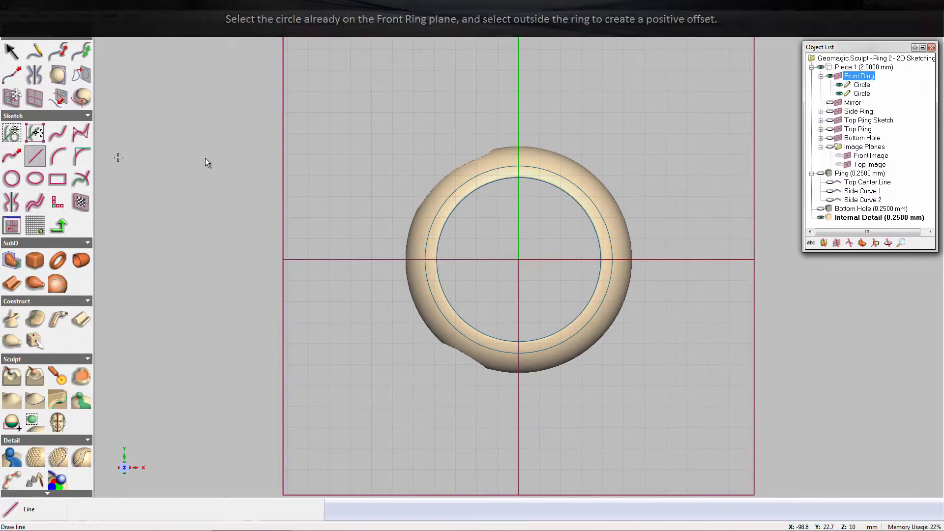
{"action": "left_click_drag", "start_coordinate": [519, 177], "coordinate": [517, 154]}
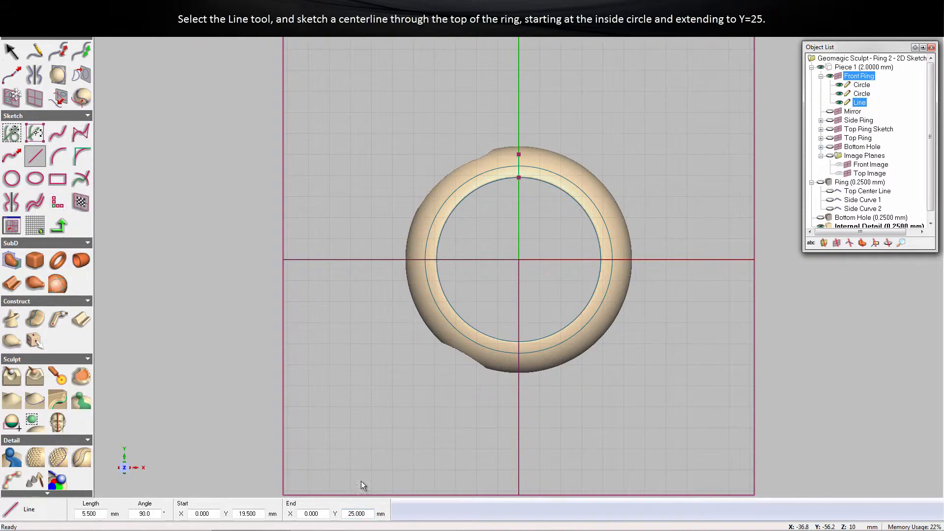
Step: Project the centerline and the offset circle onto the Internal Detail clay with Project Sketch
{"action": "left_click", "coordinate": [88, 95]}
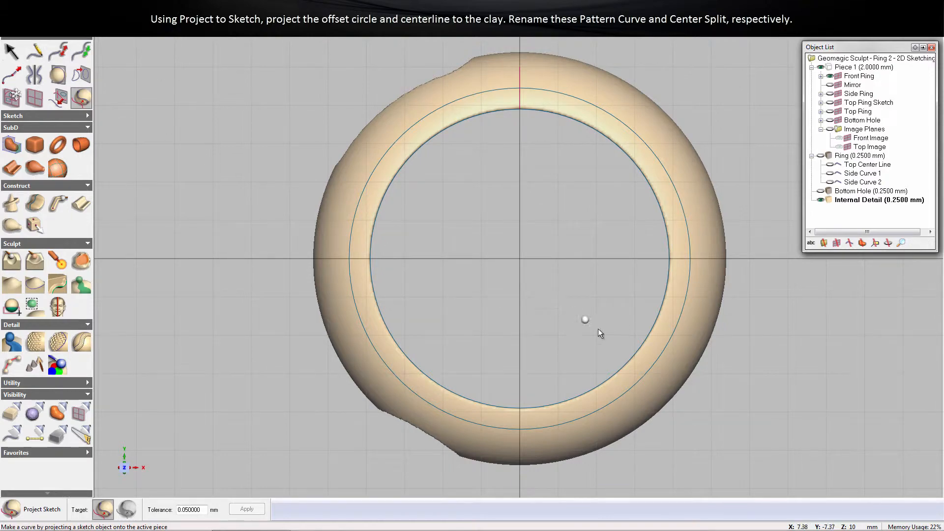
{"action": "right_click_drag", "start_coordinate": [598, 328], "coordinate": [503, 288]}
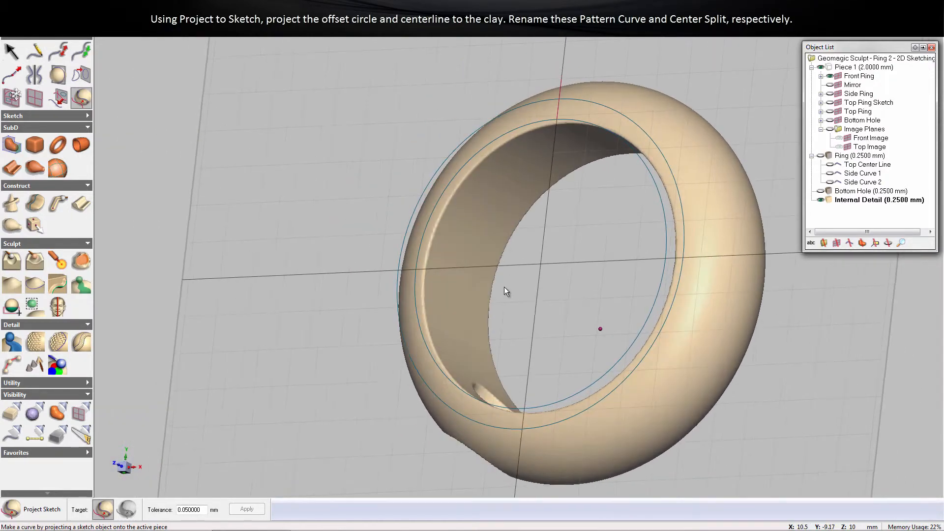
{"action": "left_click", "coordinate": [562, 86]}
{"action": "left_click", "coordinate": [586, 98]}
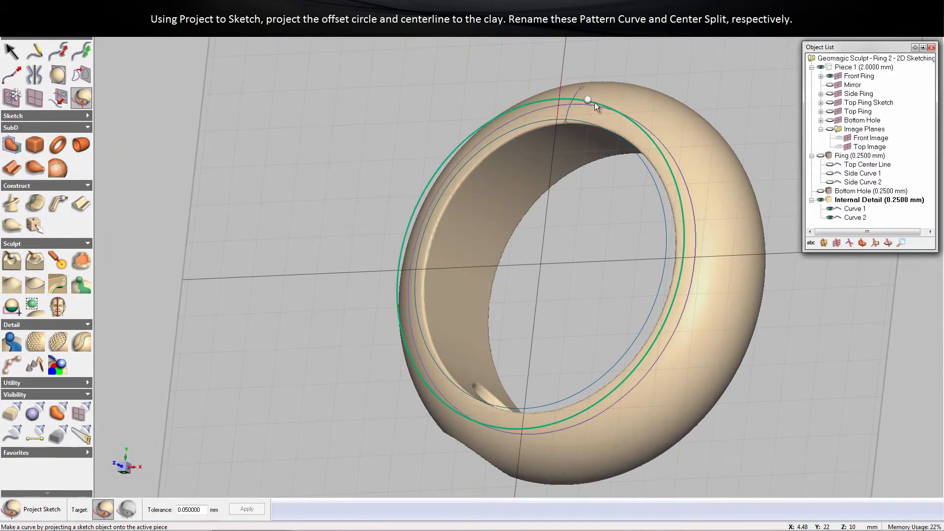
Step: Rename the curve projected from the centerline as Center Split
{"action": "right_click", "coordinate": [859, 212]}
{"action": "left_click", "coordinate": [871, 224]}
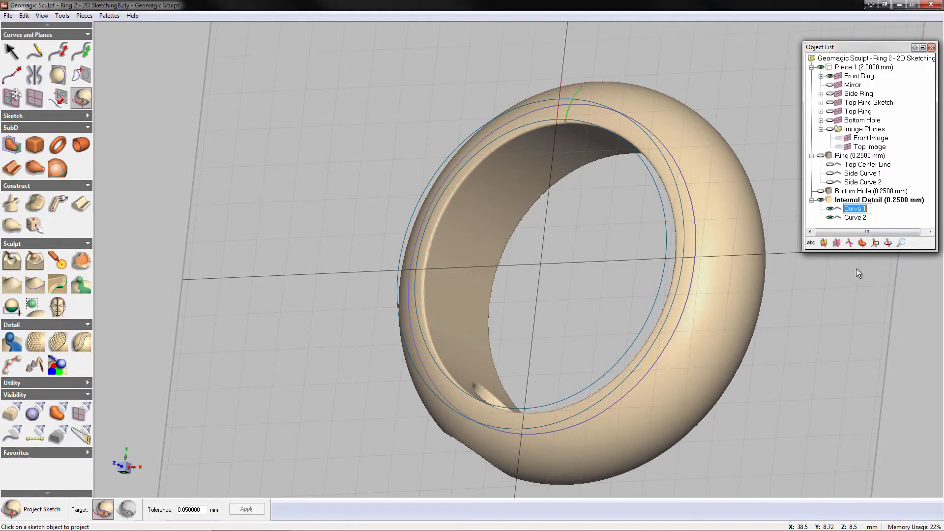
{"action": "type", "text": "Center Spl"}
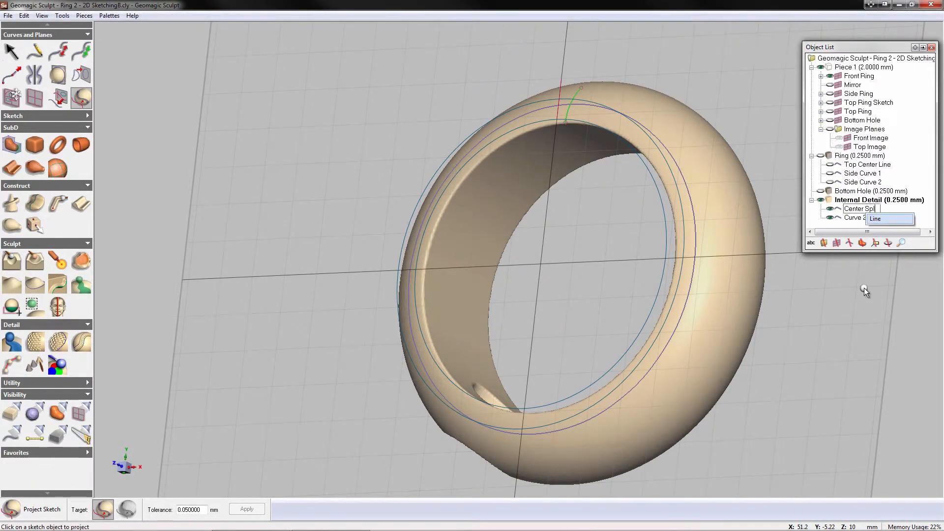
{"action": "type", "text": "it"}
{"action": "key", "text": "Return"}
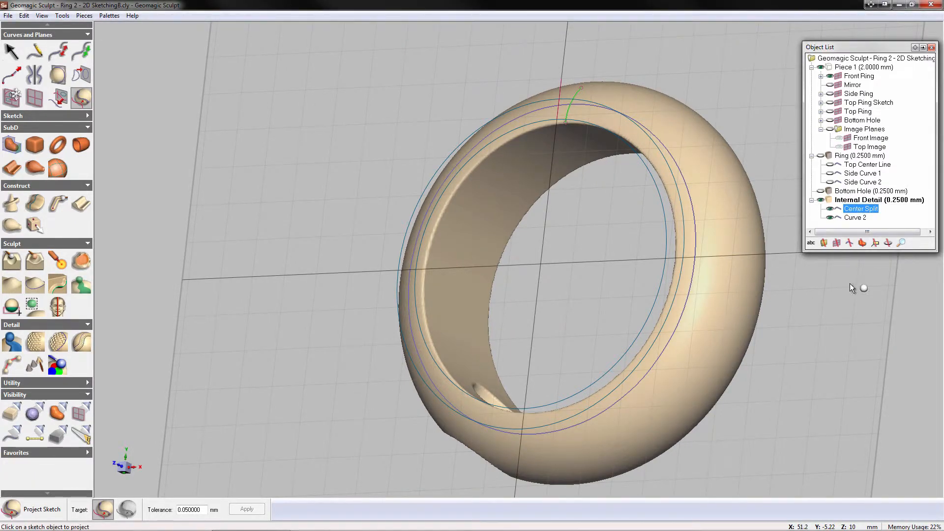
Step: Rename the curve projected from the offset circle as Pattern Curve
{"action": "left_click", "coordinate": [857, 218]}
{"action": "right_click", "coordinate": [854, 216]}
{"action": "left_click", "coordinate": [878, 235]}
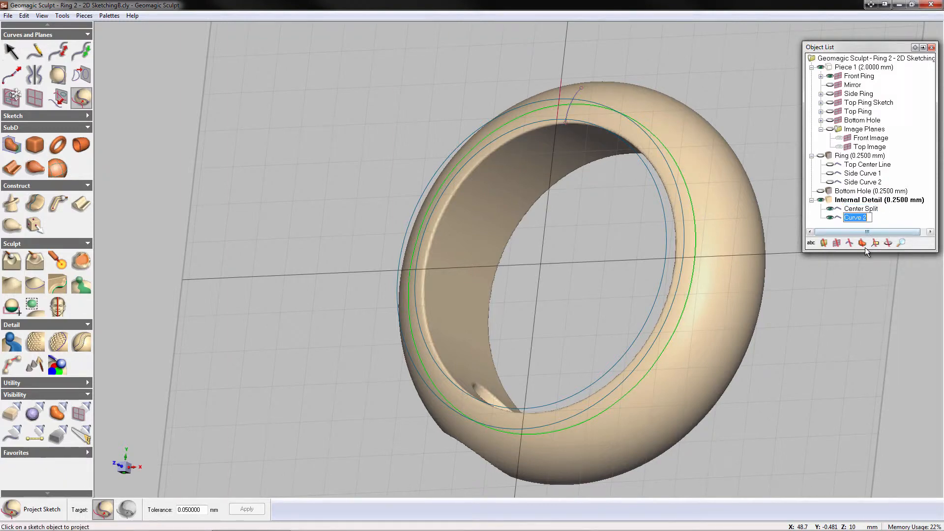
{"action": "type", "text": "Pattern Curve"}
{"action": "key", "text": "Return"}
Step: Move the Center Split and Pattern Curve curves from Internal Detail into the Ring piece and hide both
{"action": "left_click", "coordinate": [856, 210], "text": "ctrl"}
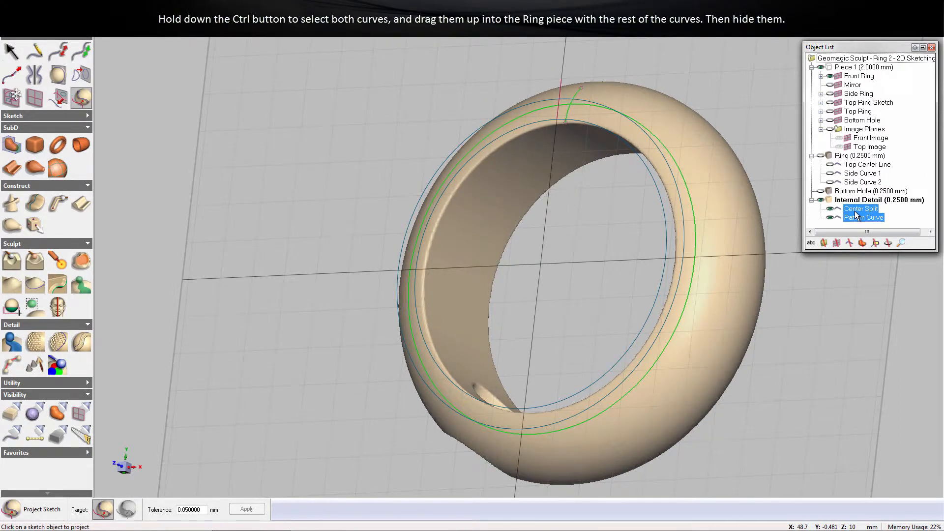
{"action": "left_click_drag", "start_coordinate": [856, 215], "coordinate": [850, 186]}
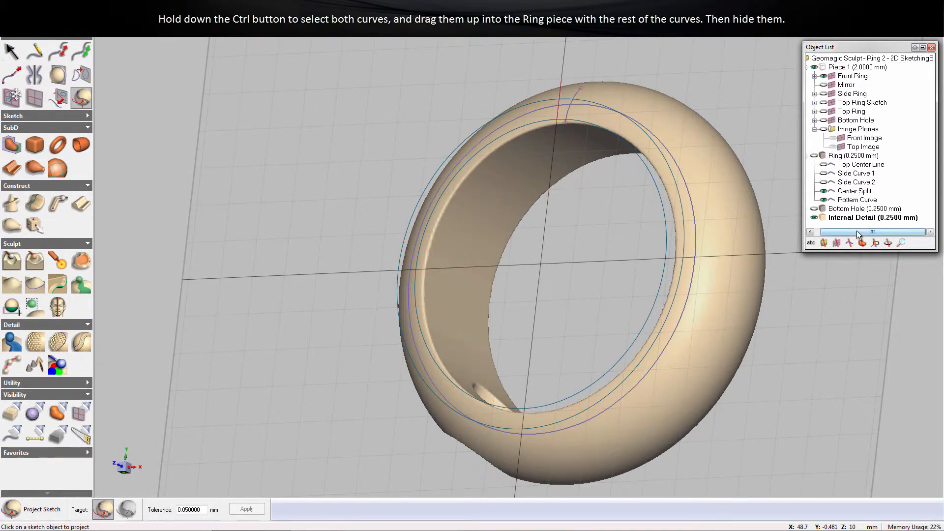
{"action": "left_click_drag", "start_coordinate": [859, 234], "coordinate": [853, 235]}
{"action": "left_click", "coordinate": [830, 200]}
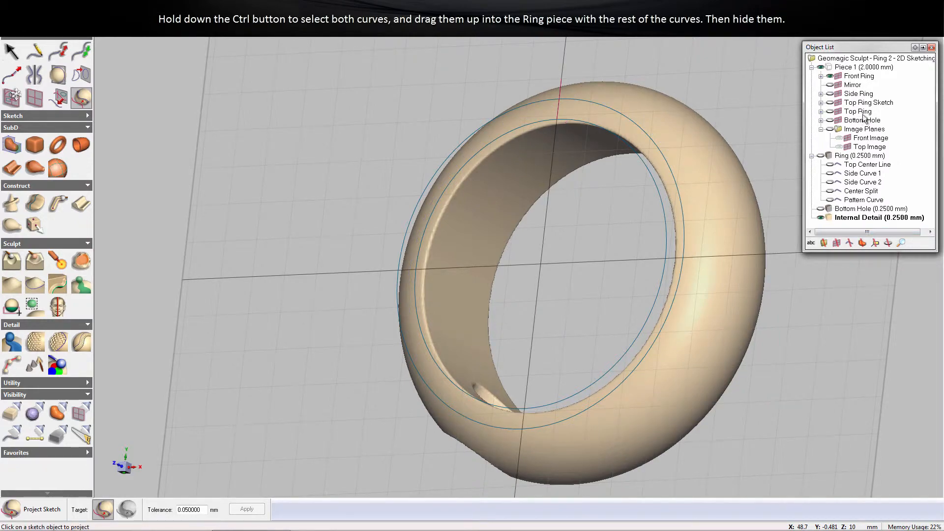
Step: Open a sketch on the Front Ring plane and make the clay see-through
{"action": "left_click", "coordinate": [859, 78]}
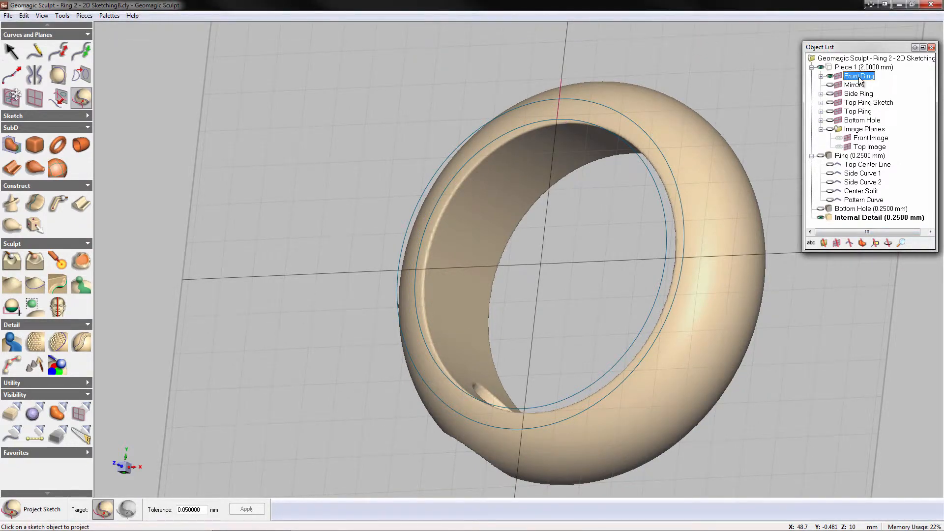
{"action": "right_click", "coordinate": [859, 78]}
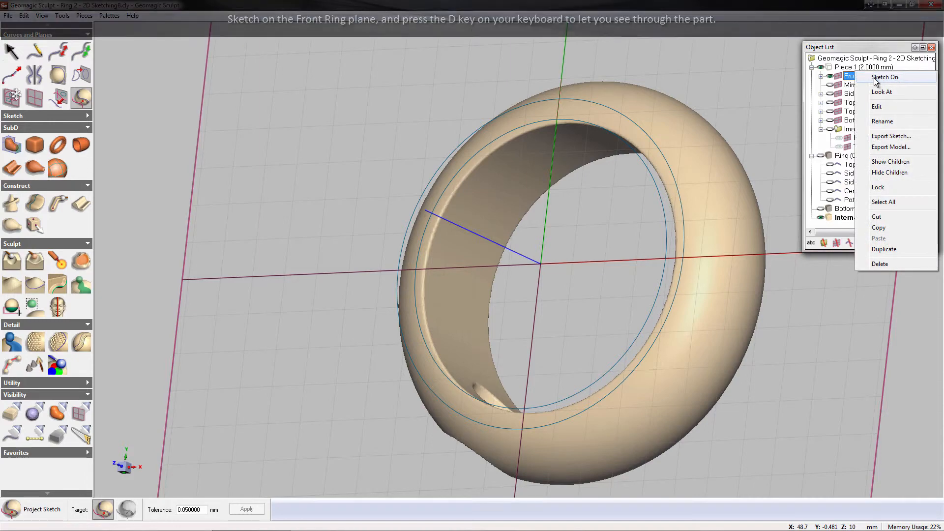
{"action": "left_click", "coordinate": [875, 83]}
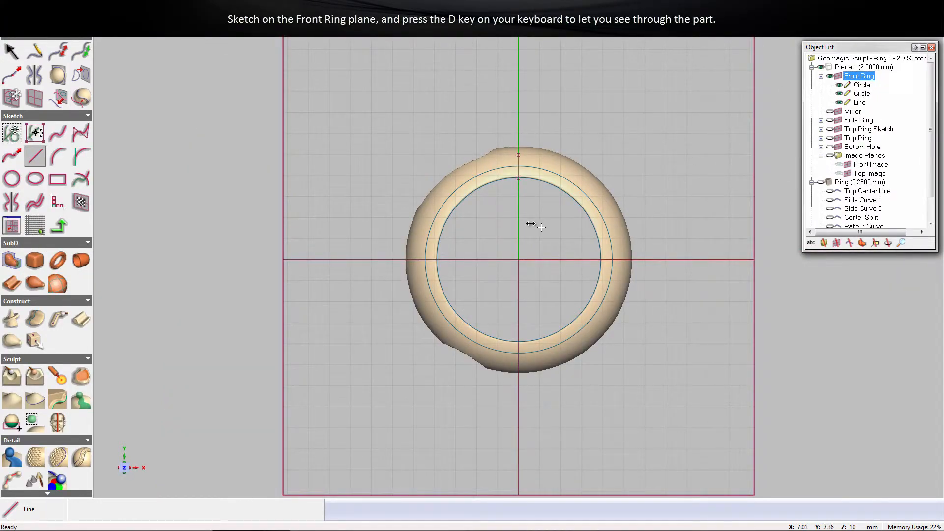
{"action": "key", "text": "d"}
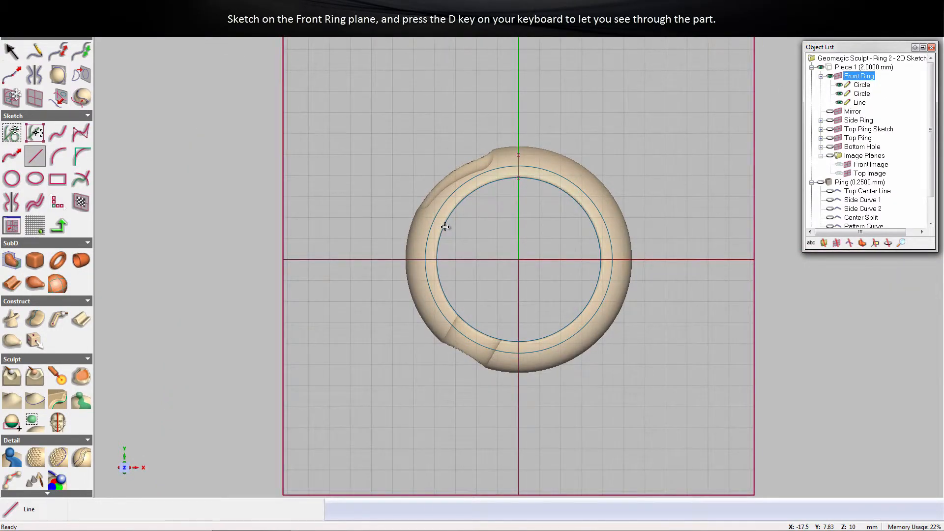
Step: Sketch a vertical line just inside the upper pipe cutout from X=-5, Y=15 to X=-5, Y=30
{"action": "left_click", "coordinate": [36, 158]}
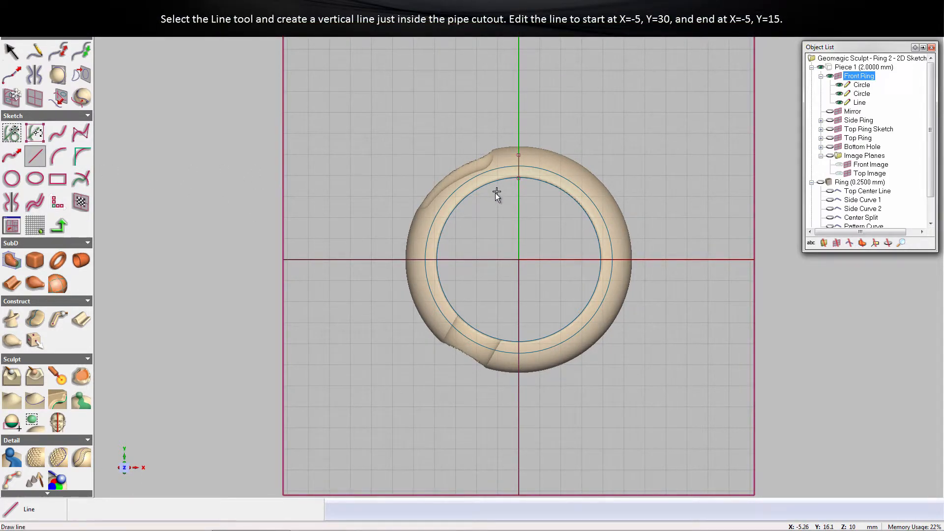
{"action": "left_click_drag", "start_coordinate": [495, 193], "coordinate": [496, 139]}
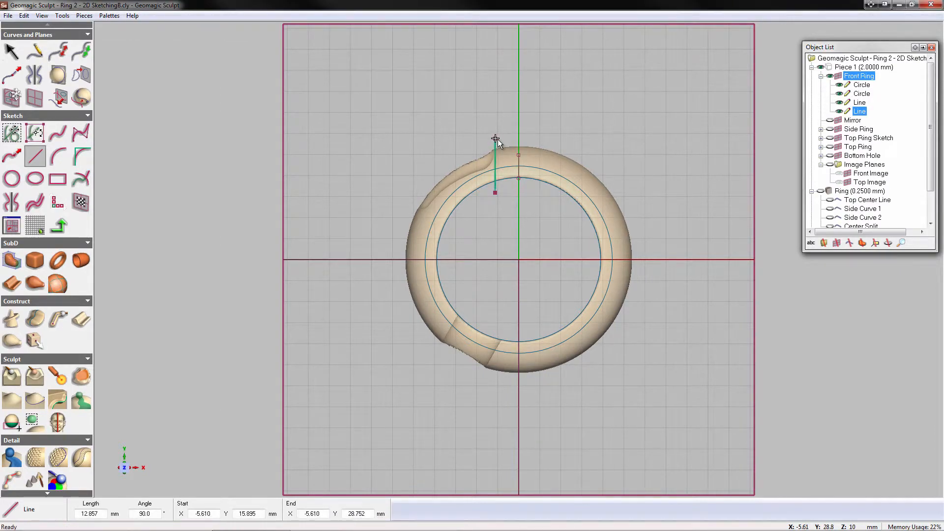
{"action": "left_click_drag", "start_coordinate": [213, 513], "coordinate": [207, 512]}
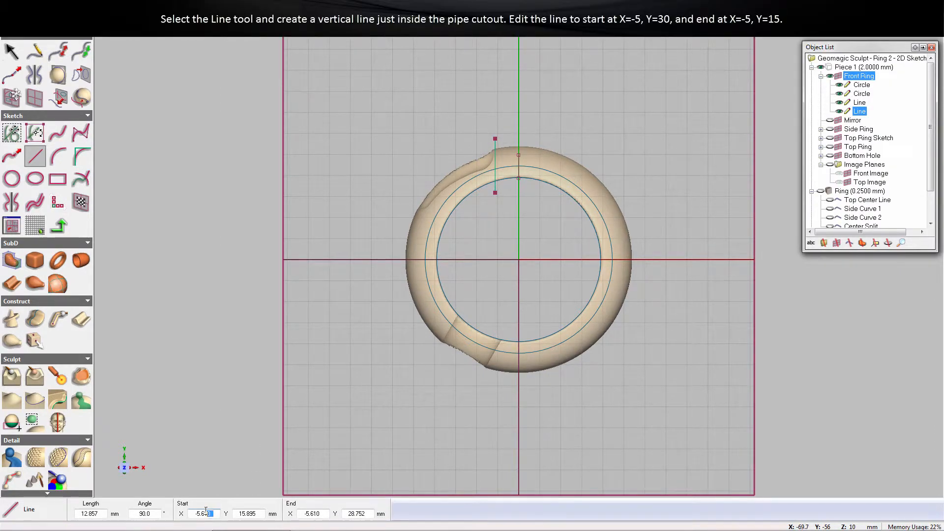
{"action": "key", "text": "Tab"}
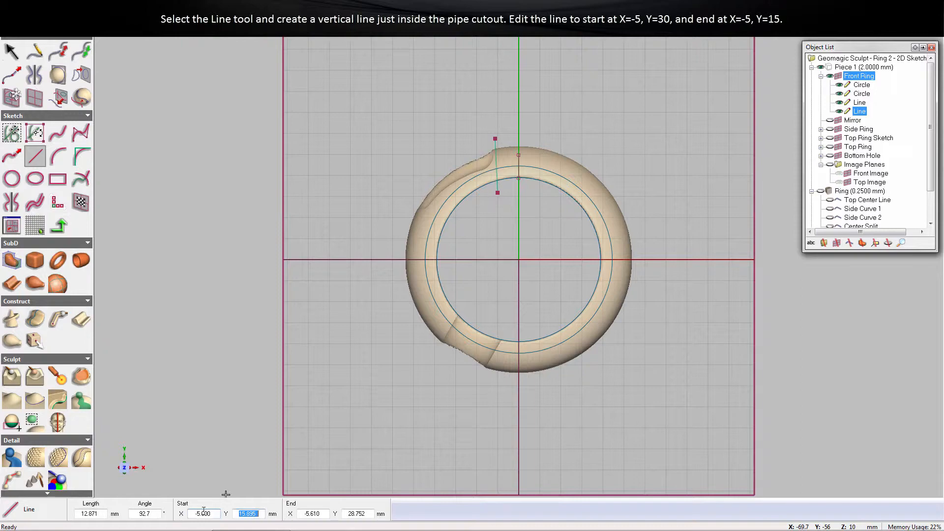
{"action": "type", "text": "15"}
{"action": "key", "text": "Tab"}
{"action": "key", "text": "Tab"}
{"action": "type", "text": "30"}
{"action": "key", "text": "Tab"}
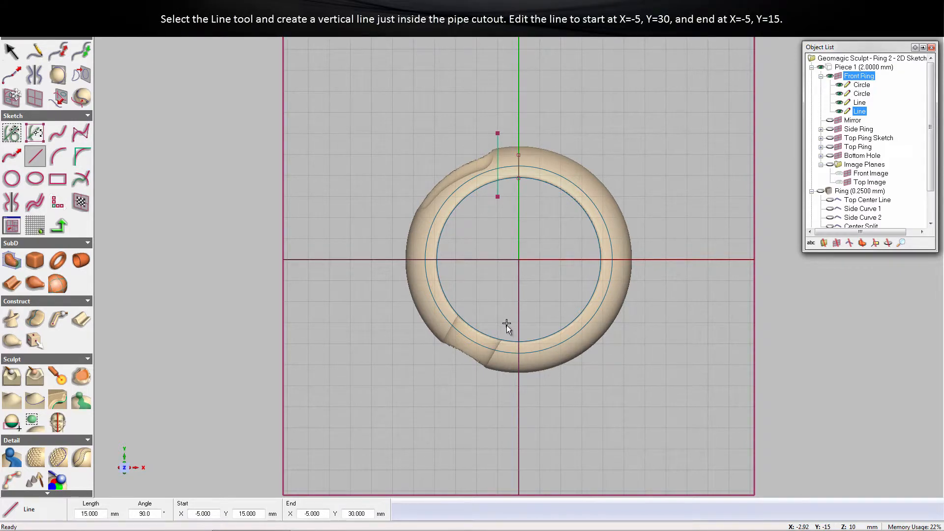
Step: Sketch a second vertical line inside the bottom ring cutout from X=-3.5, Y=-15 to X=-3.5, Y=-30
{"action": "left_click_drag", "start_coordinate": [503, 329], "coordinate": [503, 384]}
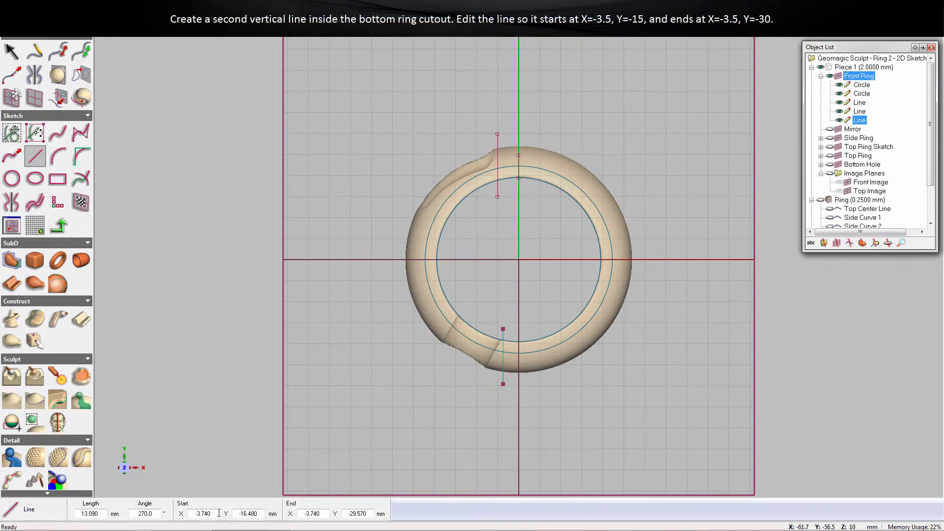
{"action": "type", "text": "500"}
{"action": "key", "text": "Tab"}
{"action": "key", "text": "BackSpace"}
{"action": "key", "text": "Tab"}
{"action": "type", "text": "-3.5"}
{"action": "key", "text": "Tab"}
{"action": "key", "text": "Return"}
Step: Mirror both vertical lines across the Y-axis and join the outer ends of each pair with horizontal lines at Y=30 and Y=-30
{"action": "left_click", "coordinate": [16, 205]}
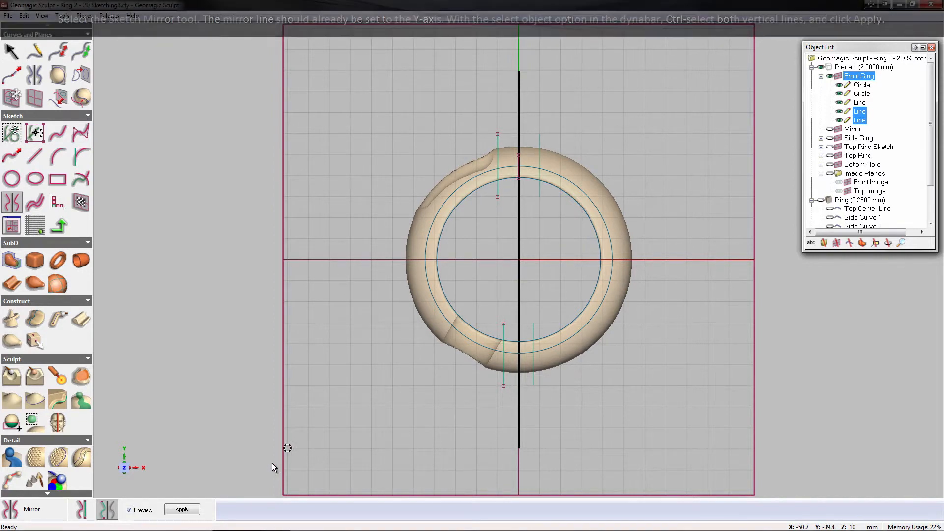
{"action": "left_click", "coordinate": [196, 510]}
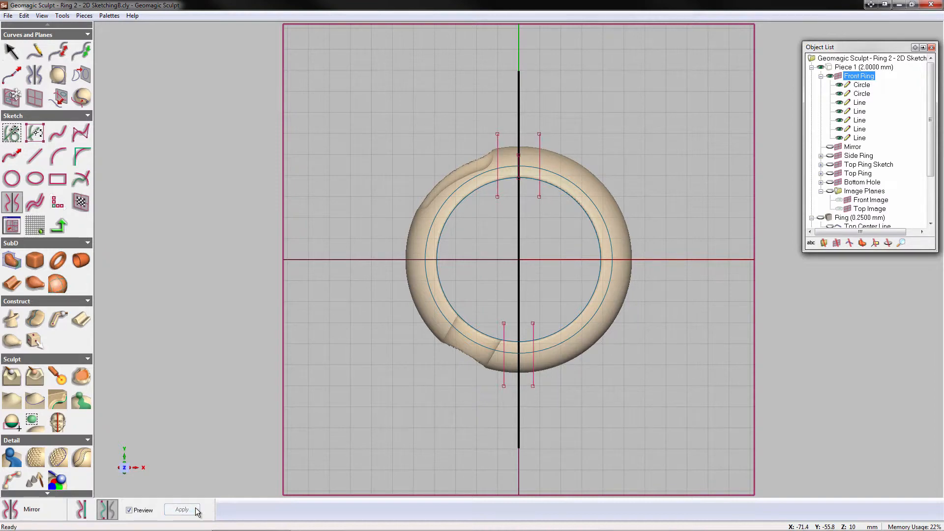
{"action": "left_click", "coordinate": [35, 156]}
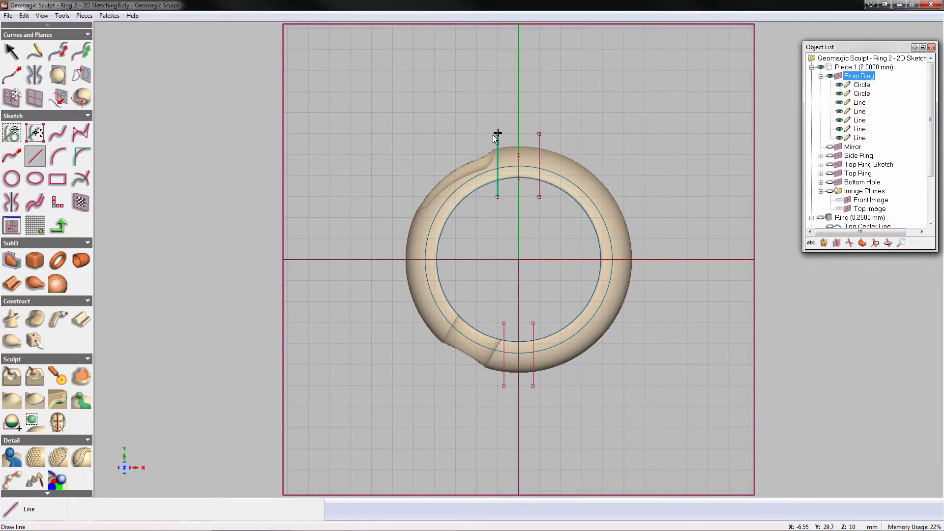
{"action": "left_click_drag", "start_coordinate": [498, 132], "coordinate": [540, 133]}
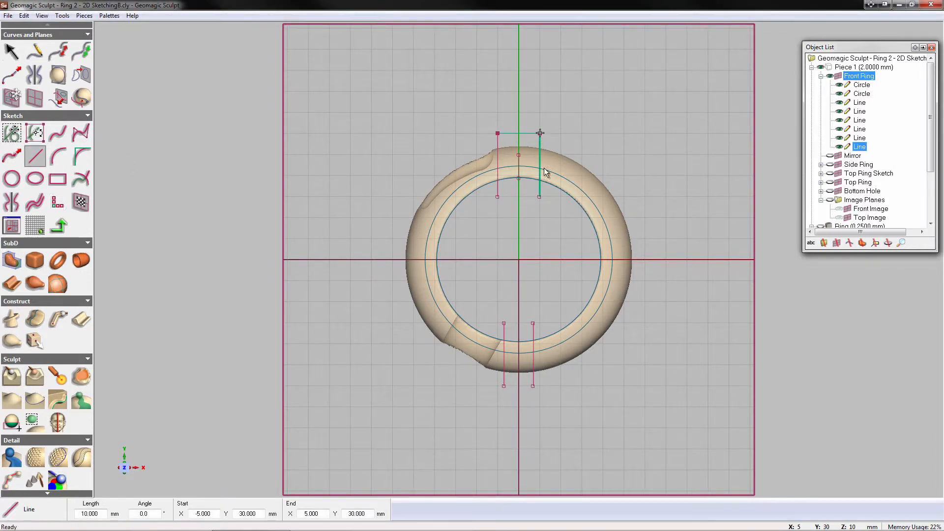
{"action": "left_click_drag", "start_coordinate": [533, 386], "coordinate": [504, 386]}
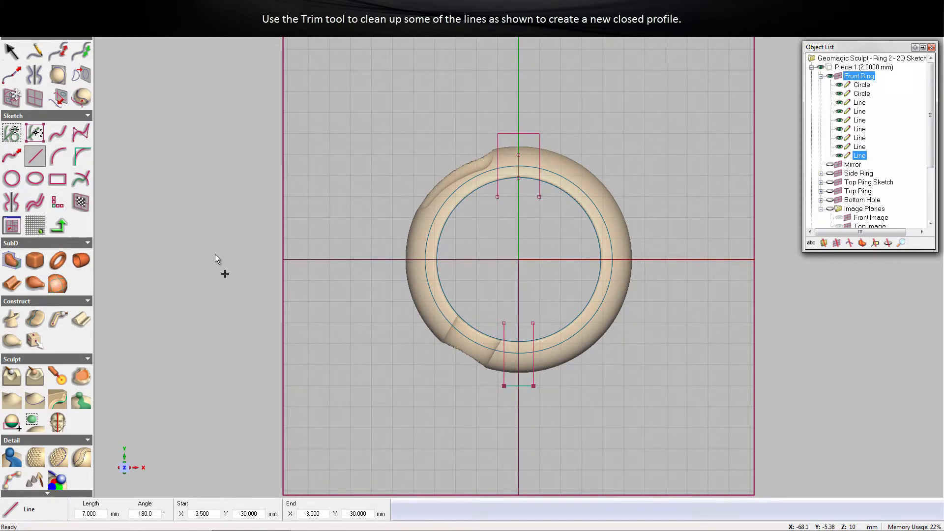
Step: Trim the two circles and the vertical lines into one closed profile following the ring's left half, with rectangular ends at top and bottom
{"action": "left_click", "coordinate": [82, 181]}
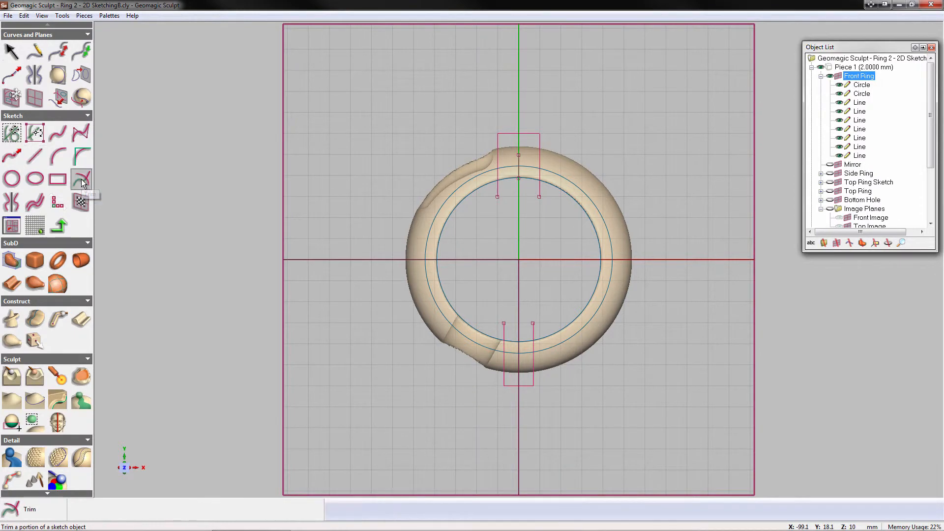
{"action": "left_click", "coordinate": [563, 173]}
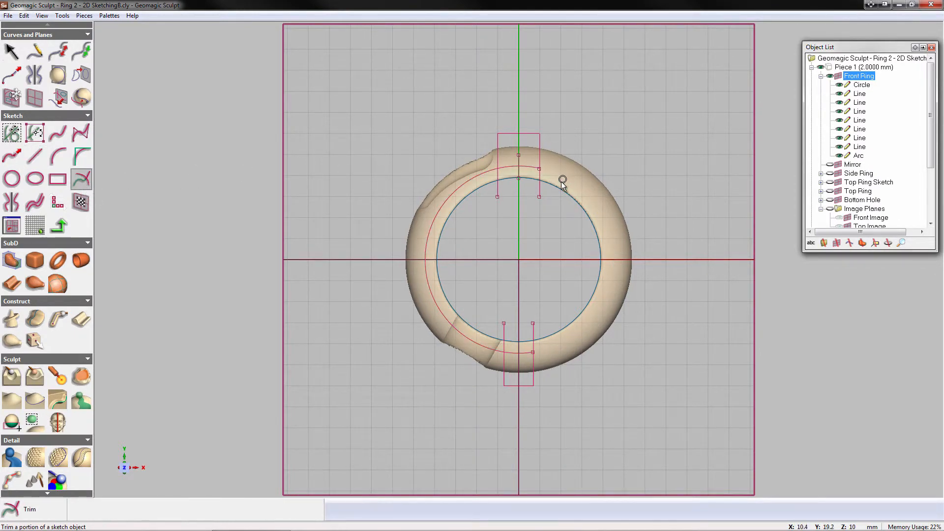
{"action": "left_click", "coordinate": [559, 184]}
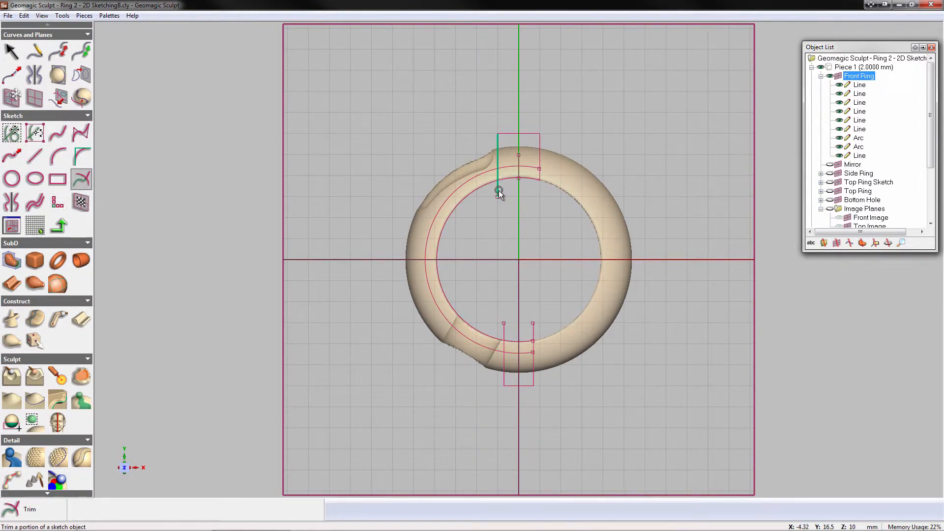
{"action": "left_click", "coordinate": [499, 190]}
{"action": "left_click", "coordinate": [527, 168]}
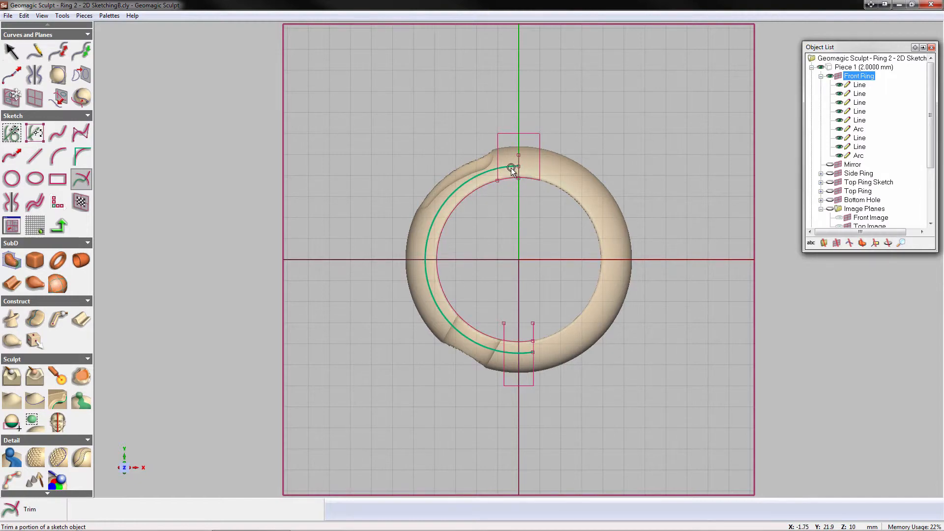
{"action": "left_click", "coordinate": [511, 169]}
{"action": "left_click", "coordinate": [499, 175]}
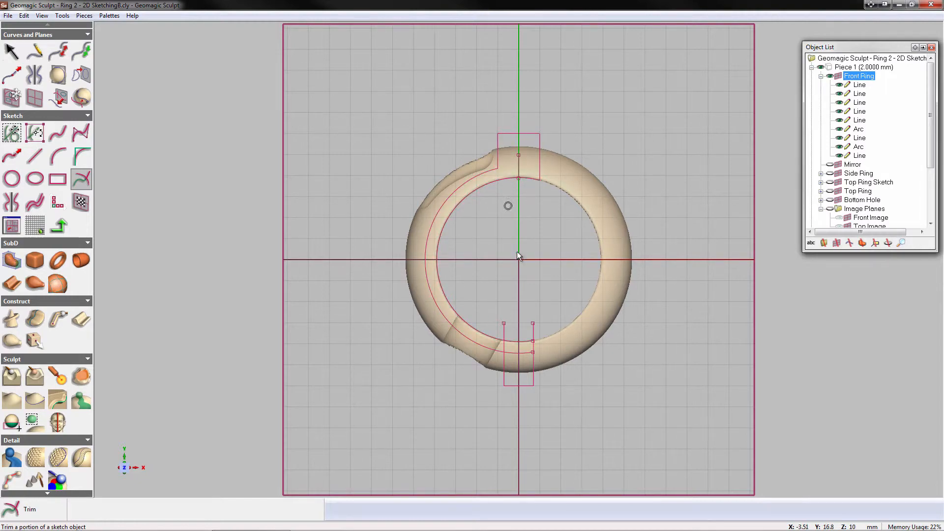
{"action": "left_click", "coordinate": [535, 326]}
{"action": "left_click", "coordinate": [505, 329]}
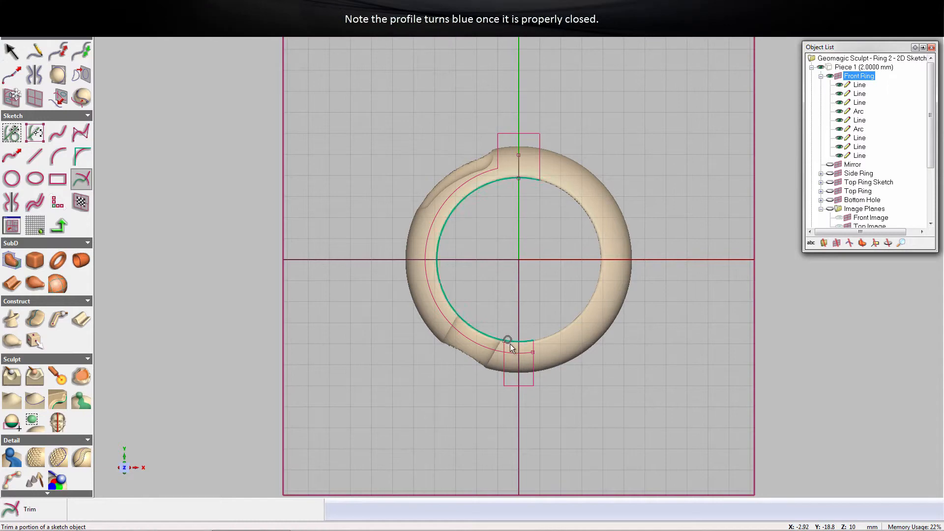
{"action": "left_click", "coordinate": [514, 354]}
{"action": "left_click", "coordinate": [505, 345]}
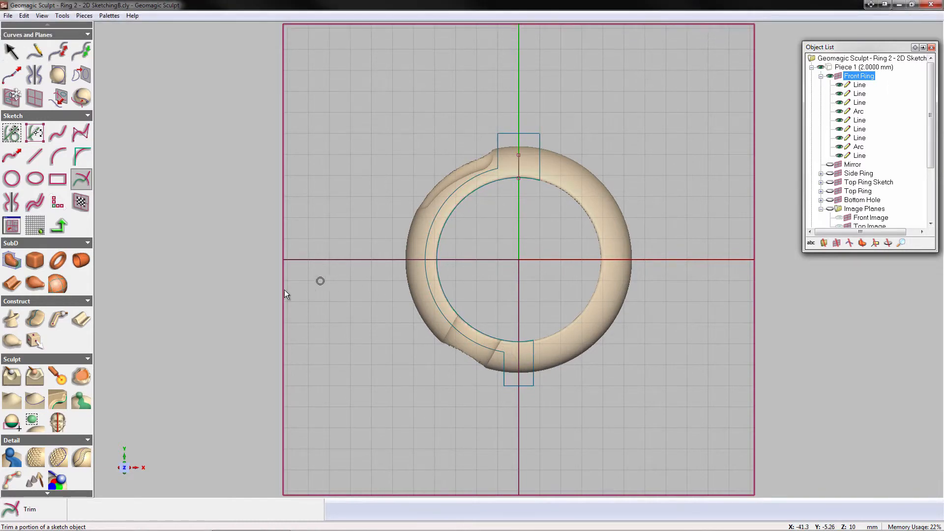
Step: Wire-cut away the Internal Detail clay outside the closed half-ring profile at a plane distance of 30 mm, and restore the piece's normal opacity
{"action": "left_click", "coordinate": [81, 322]}
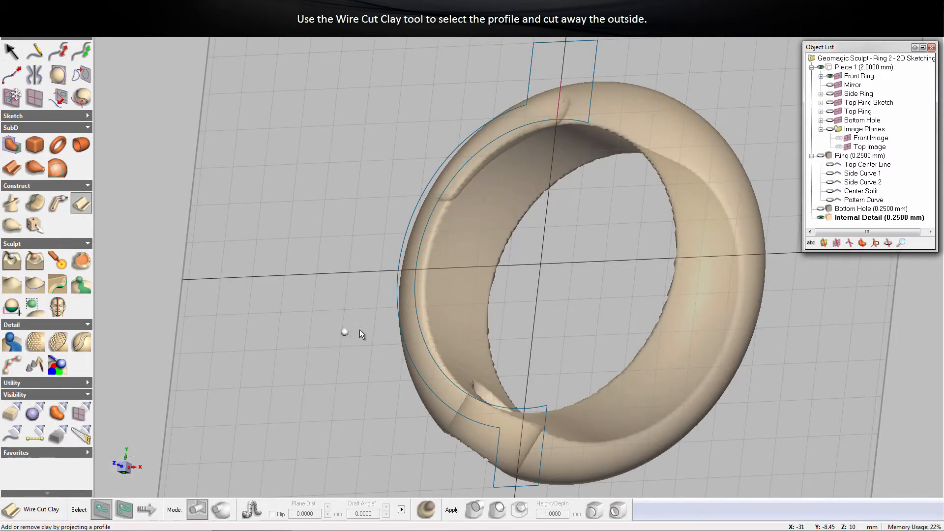
{"action": "left_click", "coordinate": [398, 332]}
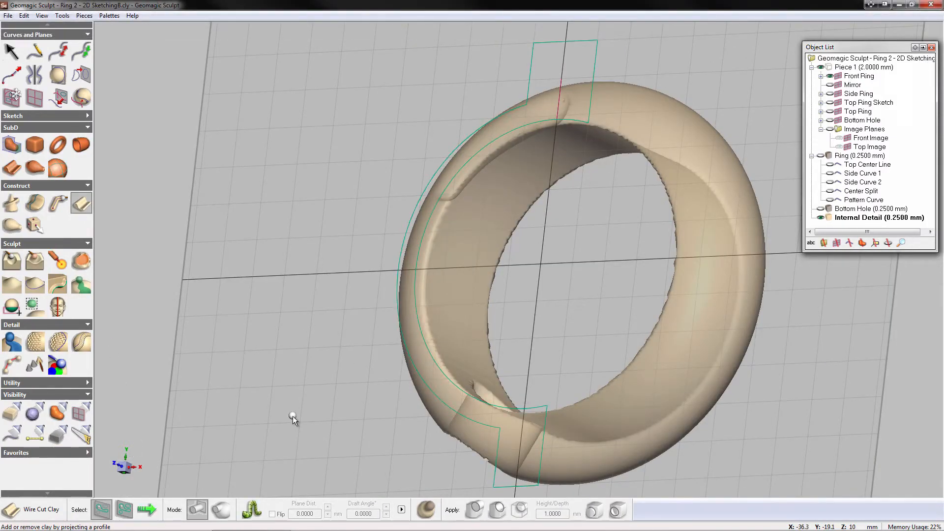
{"action": "left_click", "coordinate": [148, 509]}
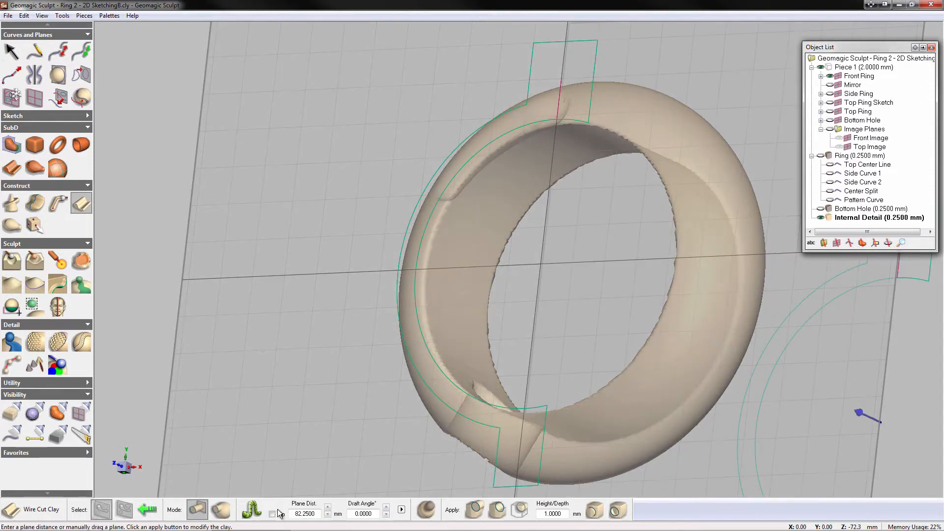
{"action": "double_click", "coordinate": [307, 514]}
{"action": "type", "text": "30"}
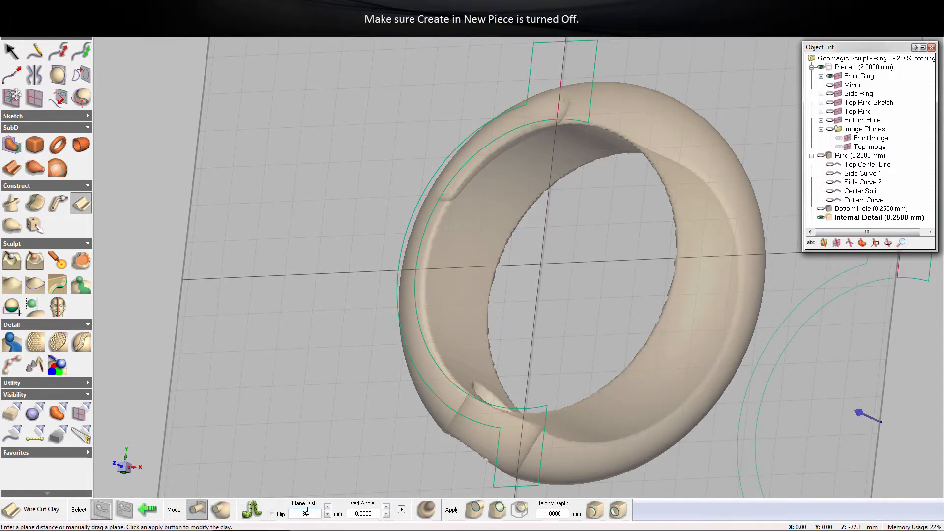
{"action": "key", "text": "Return"}
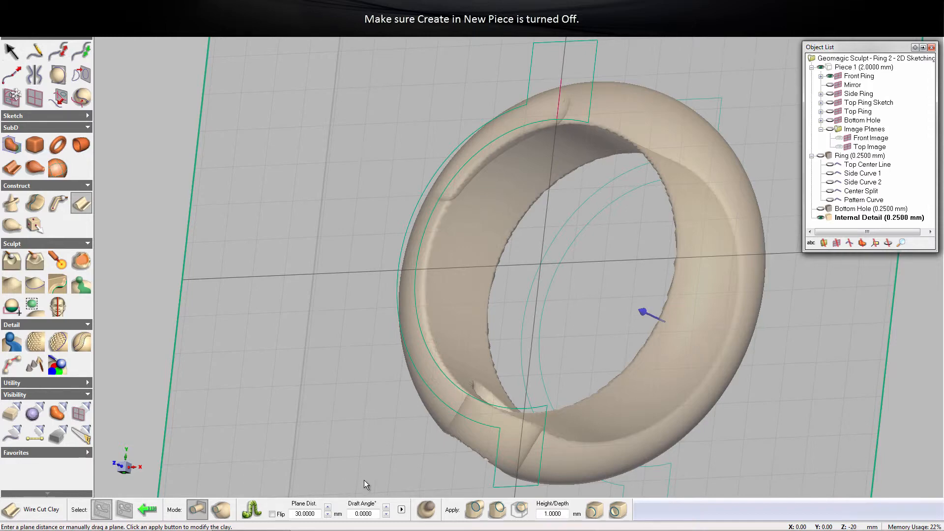
{"action": "left_click", "coordinate": [521, 511]}
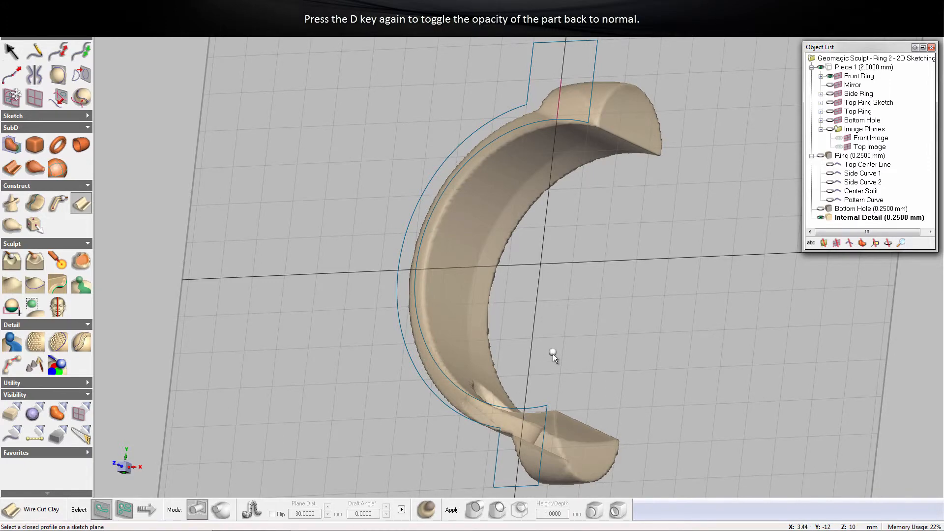
{"action": "key", "text": "d"}
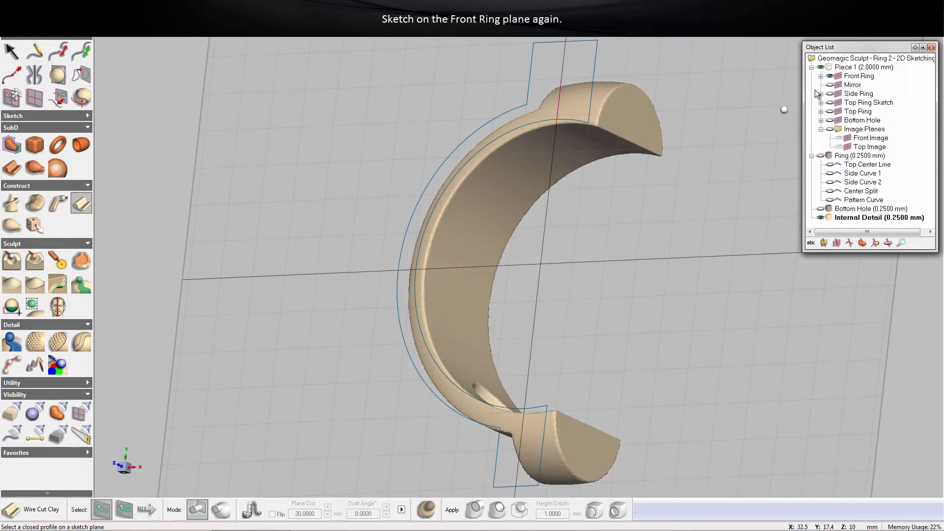
Step: Sketch on the Front Ring plane again and offset the three lines of the bottom rectangular end inwards by 1 mm
{"action": "left_click", "coordinate": [854, 77]}
{"action": "right_click", "coordinate": [854, 78]}
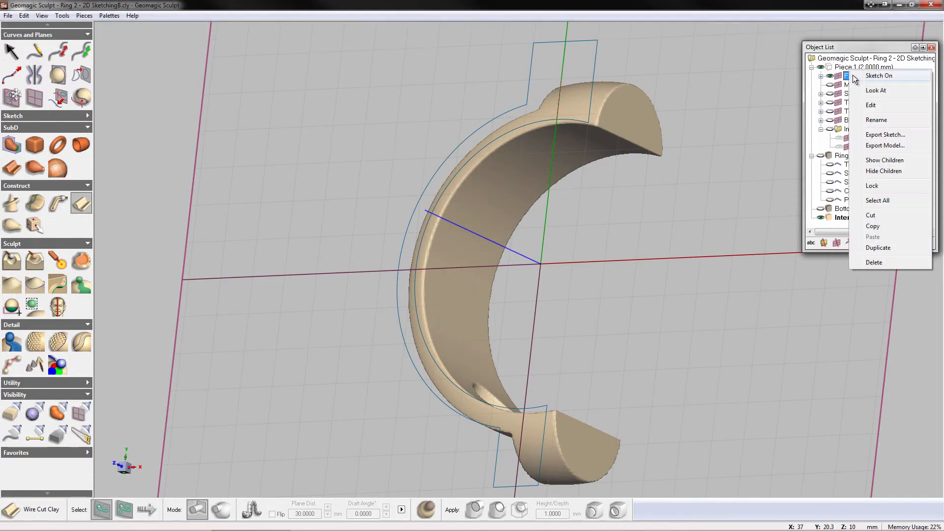
{"action": "left_click", "coordinate": [879, 76]}
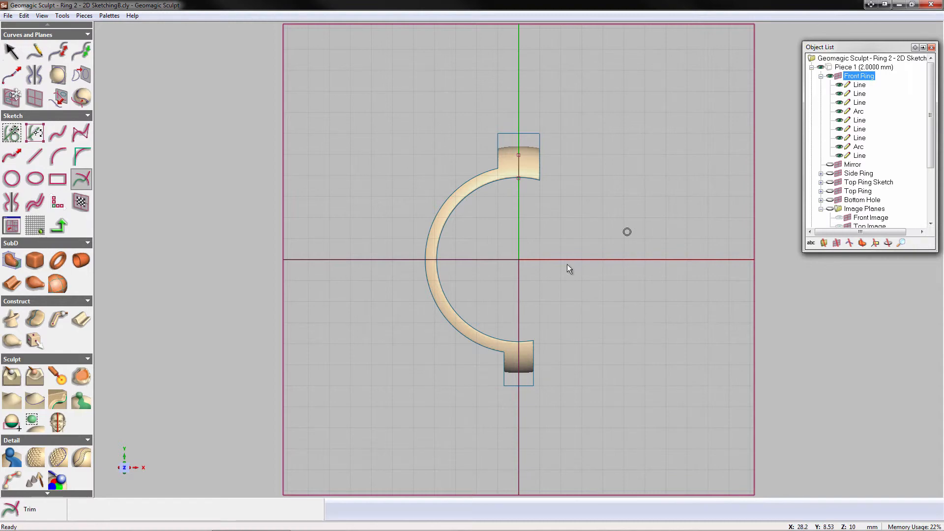
{"action": "left_click", "coordinate": [40, 201]}
{"action": "left_click_drag", "start_coordinate": [99, 513], "coordinate": [85, 514]}
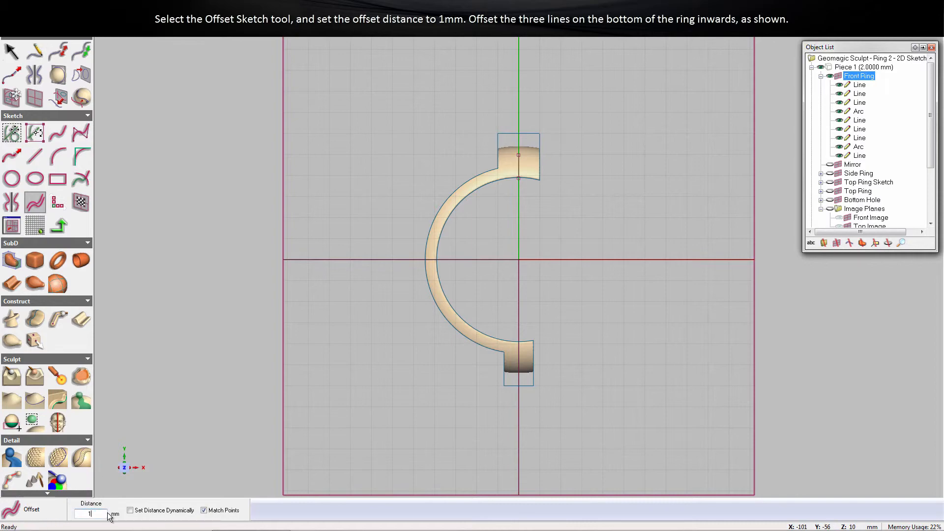
{"action": "left_click", "coordinate": [510, 368]}
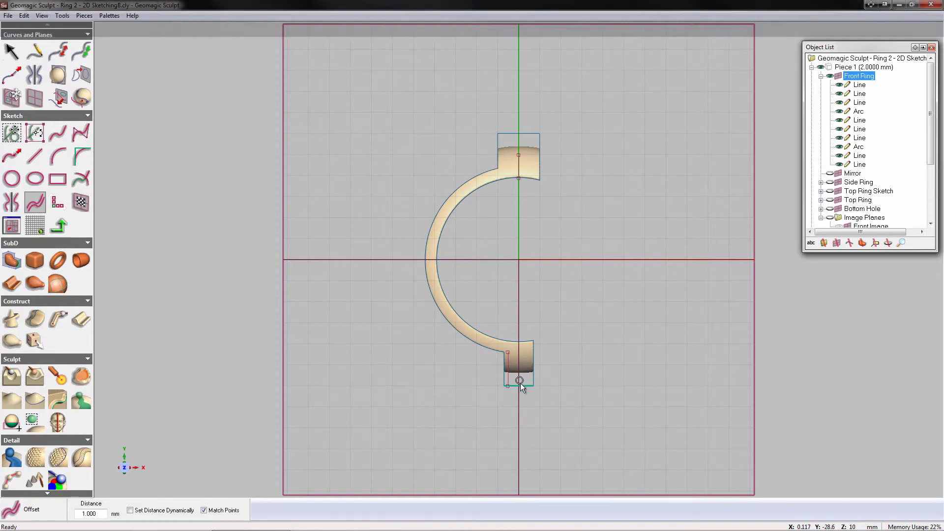
{"action": "left_click", "coordinate": [522, 376]}
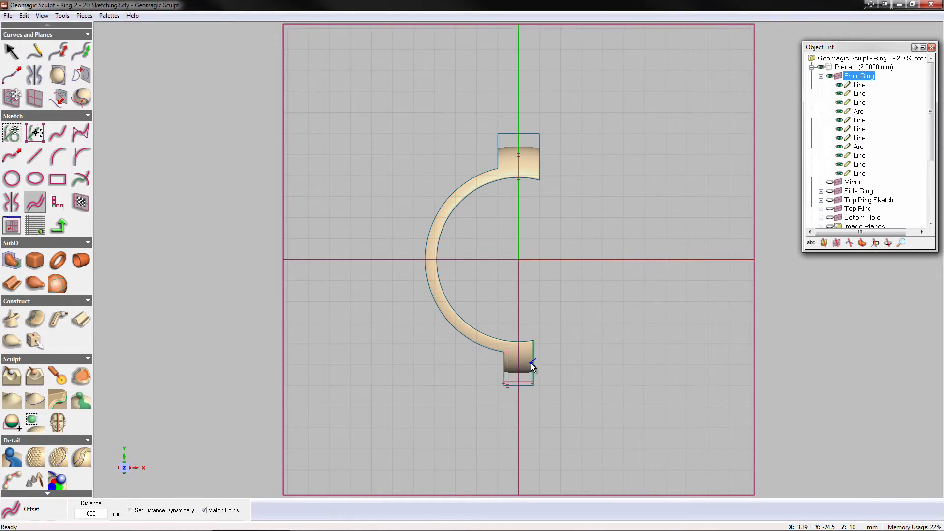
{"action": "left_click", "coordinate": [530, 365]}
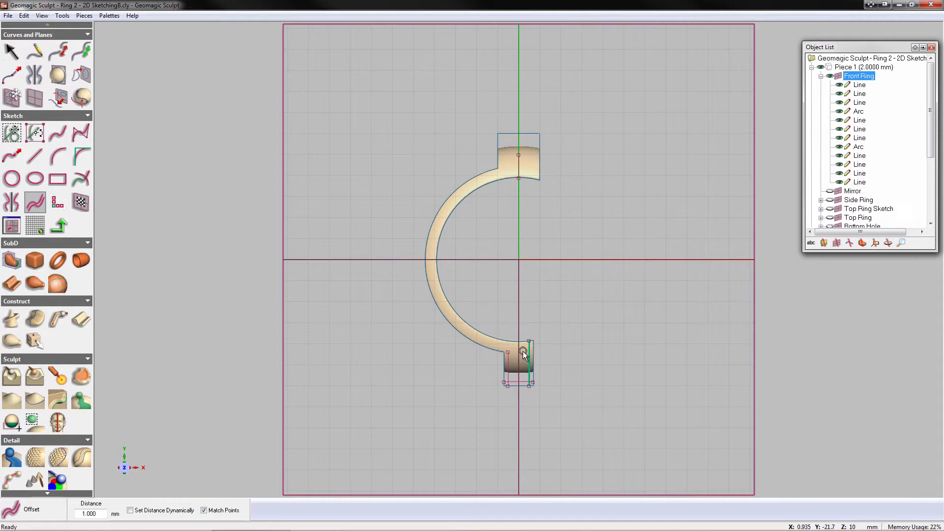
Step: Extend the upper endpoints of both offset vertical lines past the ring's inner arc, to about Y=-17 on the X=2.5 line
{"action": "left_click", "coordinate": [16, 136]}
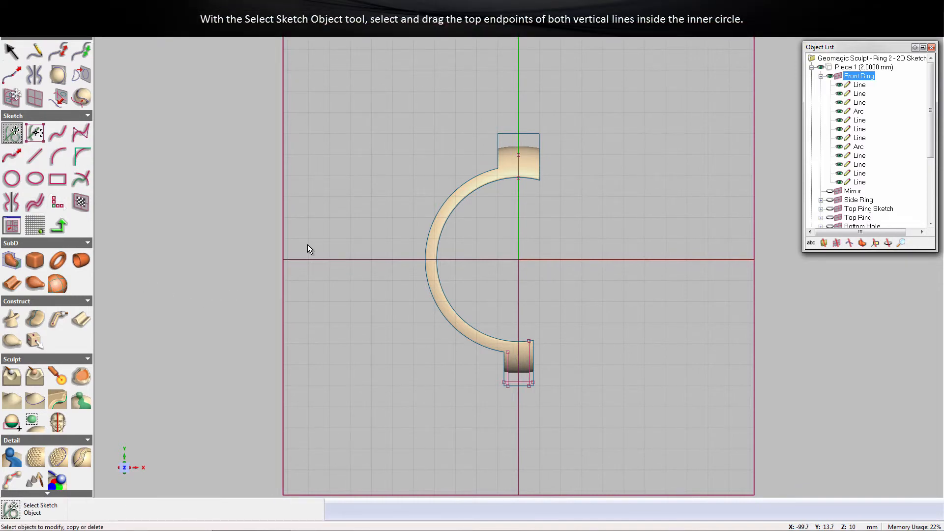
{"action": "left_click", "coordinate": [508, 355]}
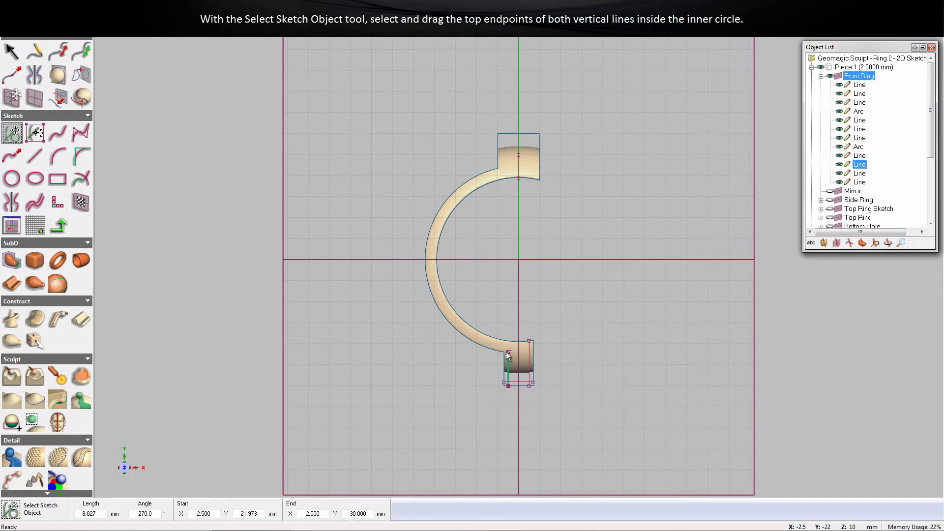
{"action": "left_click_drag", "start_coordinate": [508, 352], "coordinate": [510, 335]}
{"action": "left_click", "coordinate": [529, 340]}
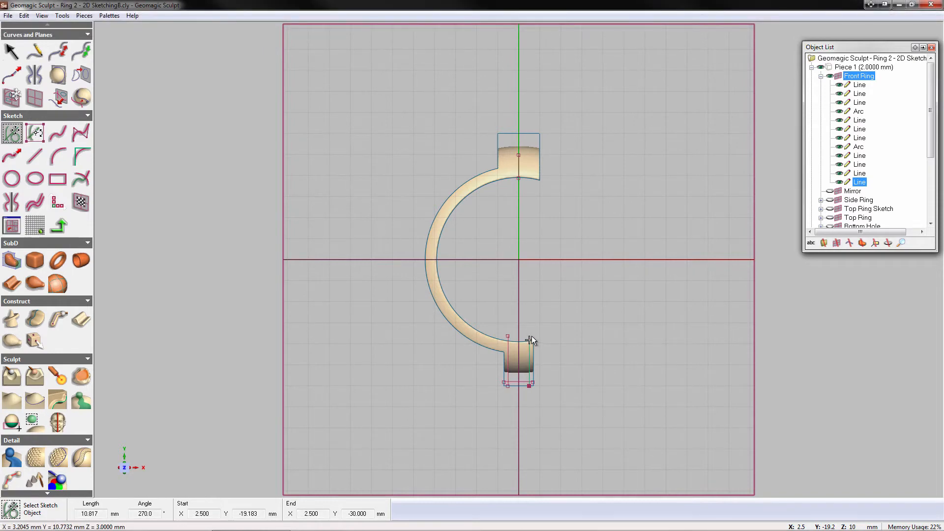
{"action": "left_click_drag", "start_coordinate": [530, 340], "coordinate": [529, 331]}
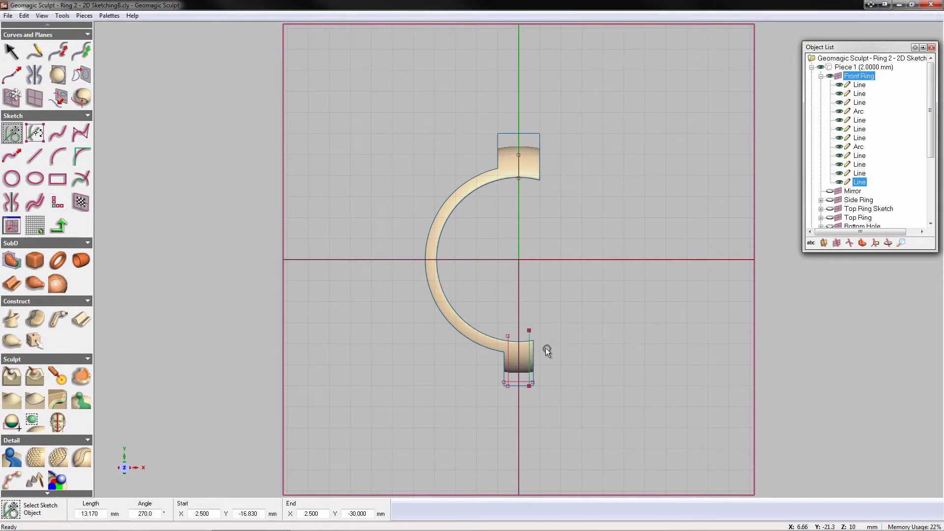
Step: Trim the offset lines and the inner arc into a small closed rectangular profile at the bottom of the ring
{"action": "left_click", "coordinate": [81, 181]}
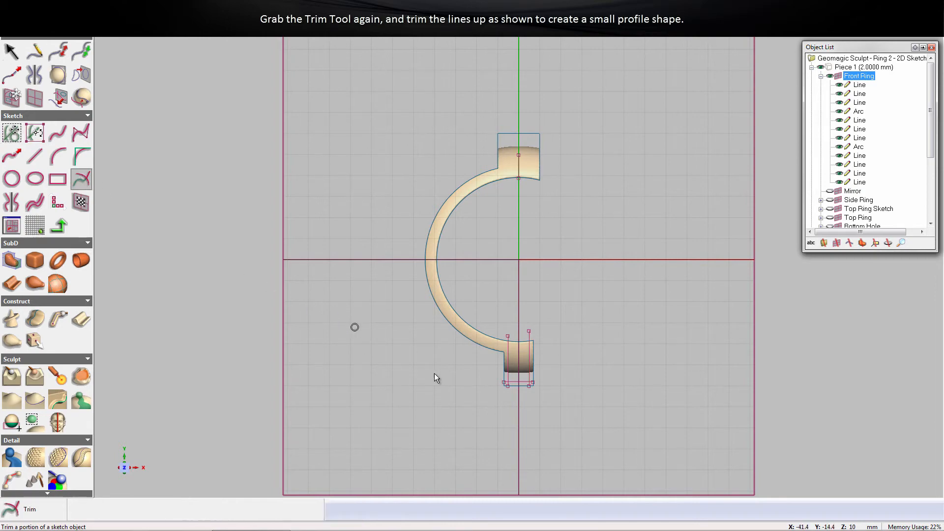
{"action": "scroll", "coordinate": [526, 372], "scroll_direction": "up", "scroll_amount": 1}
{"action": "scroll", "coordinate": [526, 373], "scroll_direction": "up", "scroll_amount": 2}
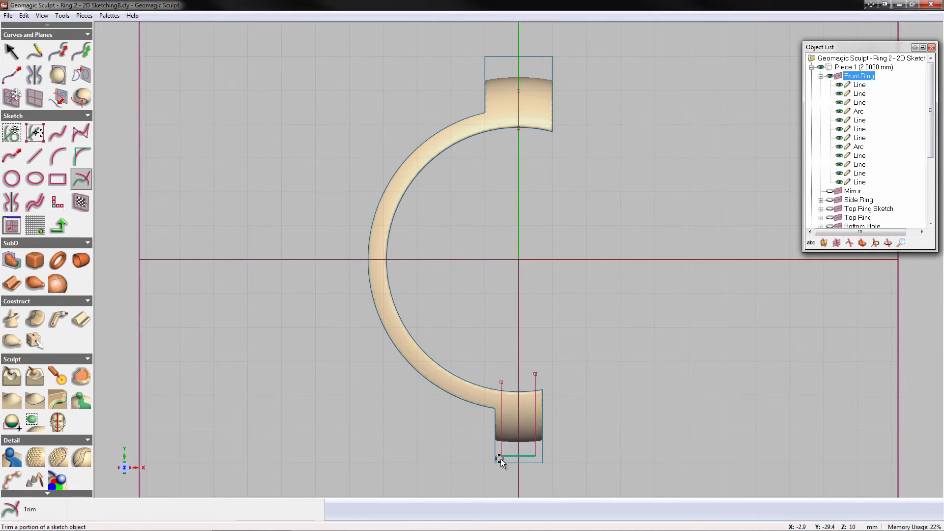
{"action": "left_click", "coordinate": [535, 383]}
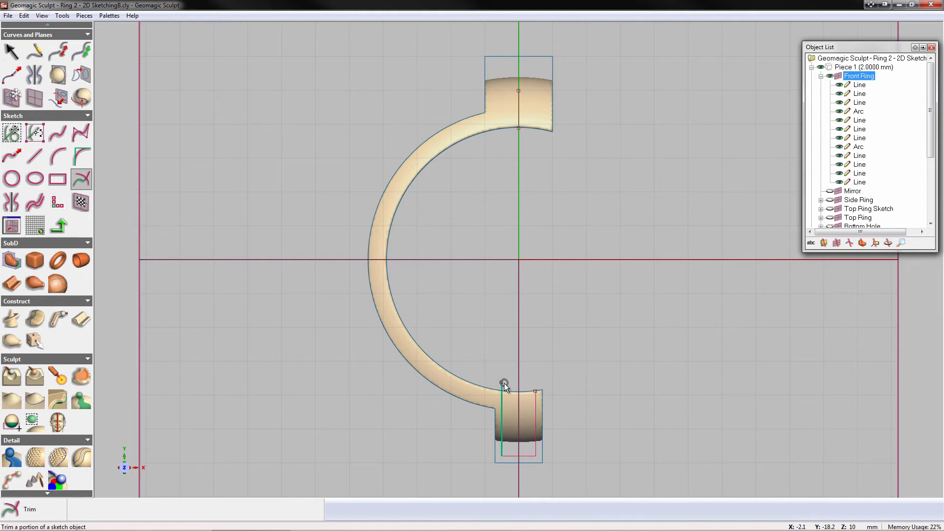
{"action": "left_click", "coordinate": [539, 389]}
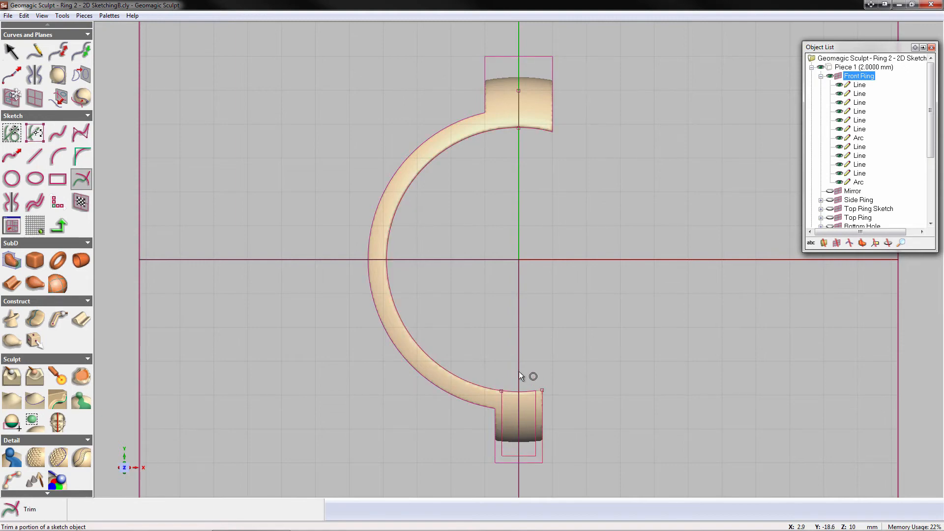
{"action": "left_click", "coordinate": [490, 385]}
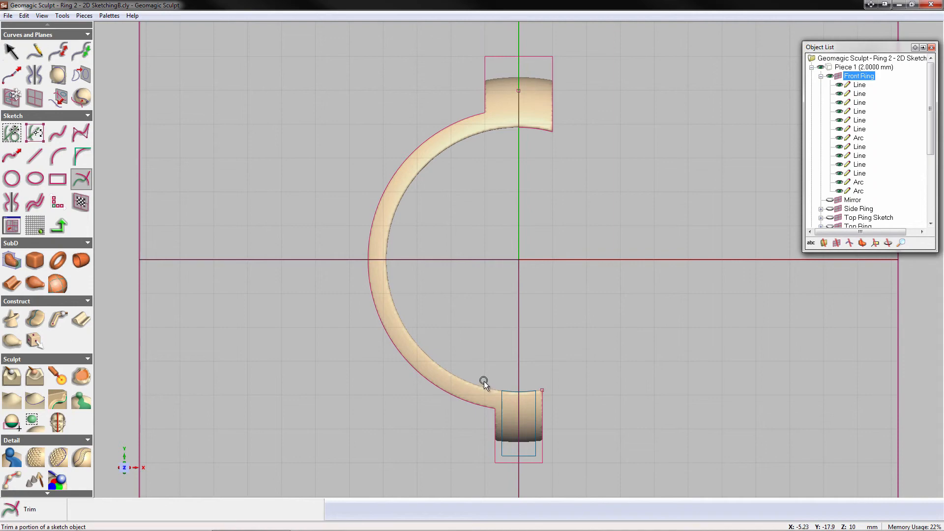
Step: Collapse the Front Ring plane, activate the Ring piece and hide the Internal Detail piece
{"action": "left_click", "coordinate": [821, 76]}
{"action": "left_click", "coordinate": [856, 156]}
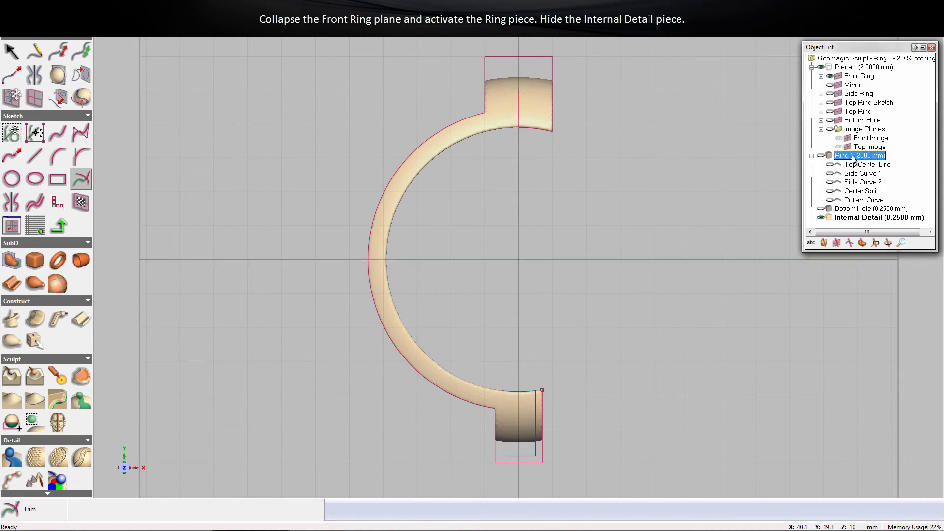
{"action": "right_click", "coordinate": [856, 156]}
{"action": "left_click", "coordinate": [857, 161]}
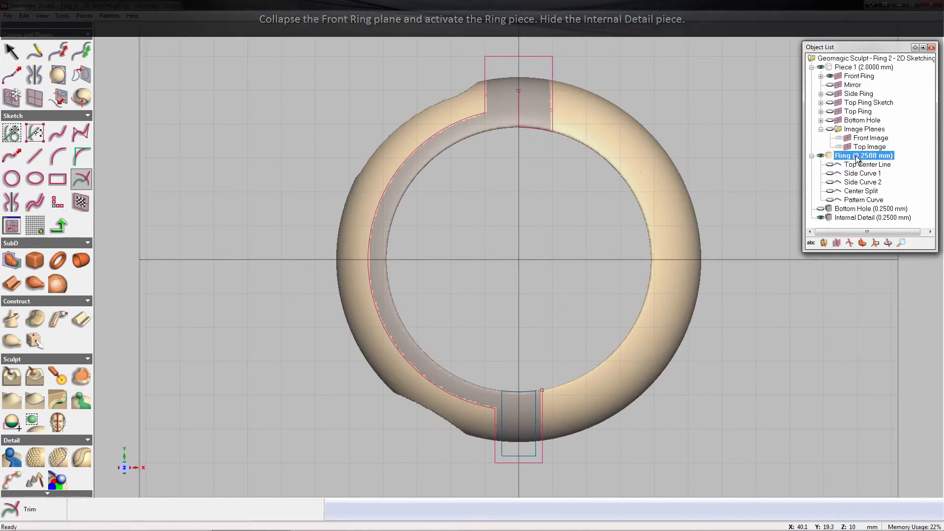
{"action": "left_click", "coordinate": [822, 218]}
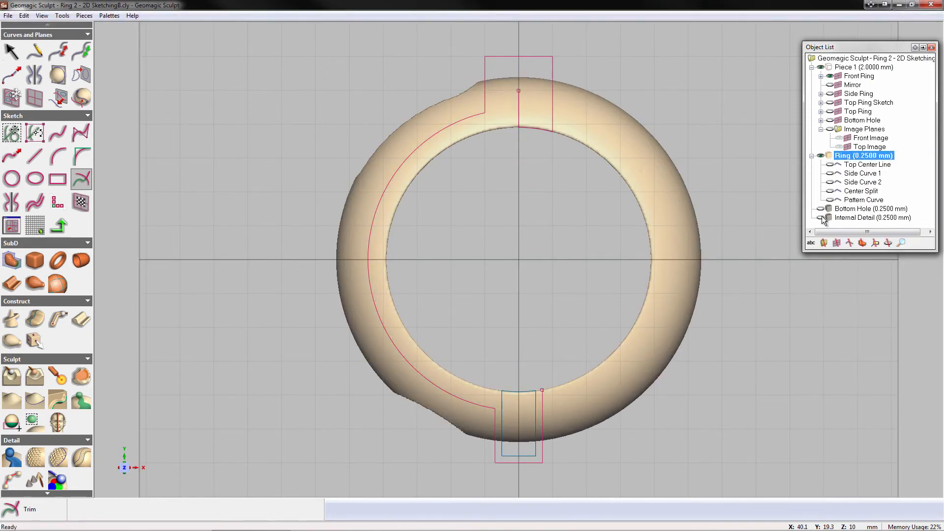
Step: Wire-cut a gap through the bottom of the Ring piece by removing the clay inside the small rectangular profile
{"action": "left_click", "coordinate": [81, 320]}
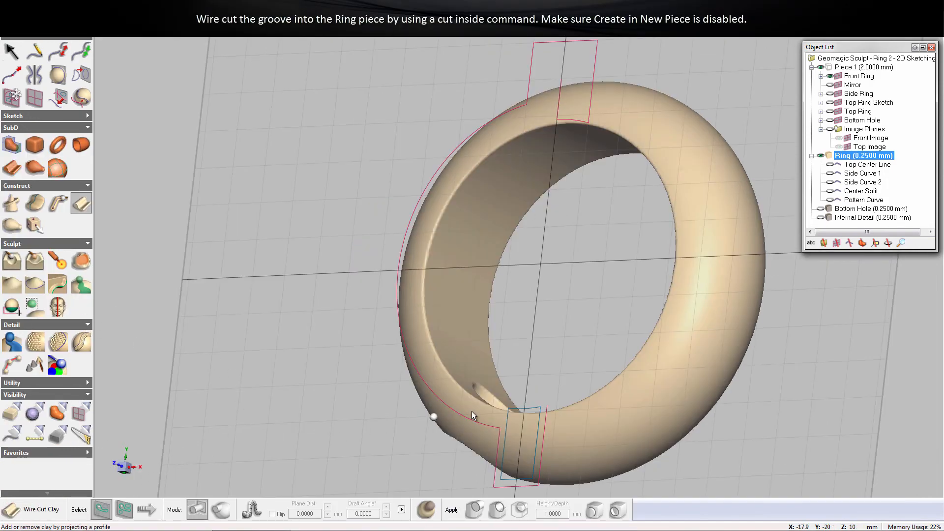
{"action": "left_click", "coordinate": [509, 410]}
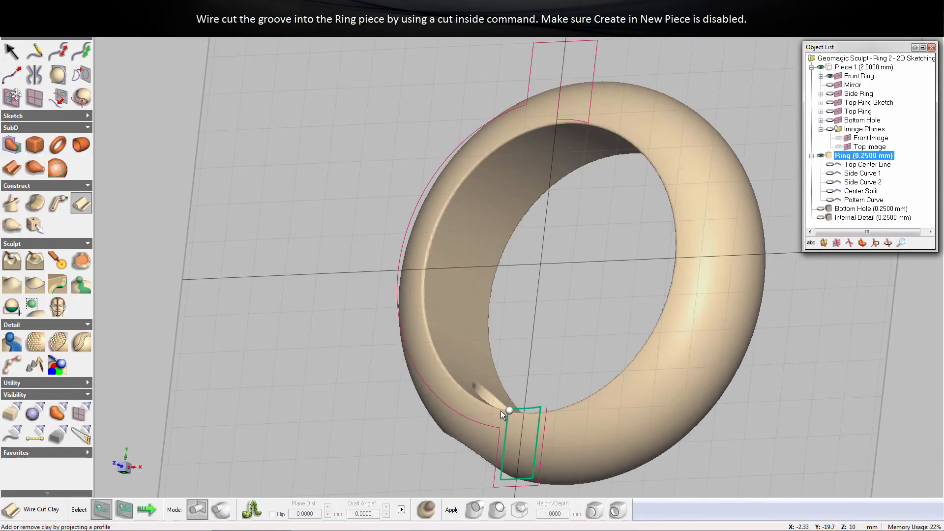
{"action": "left_click", "coordinate": [147, 509]}
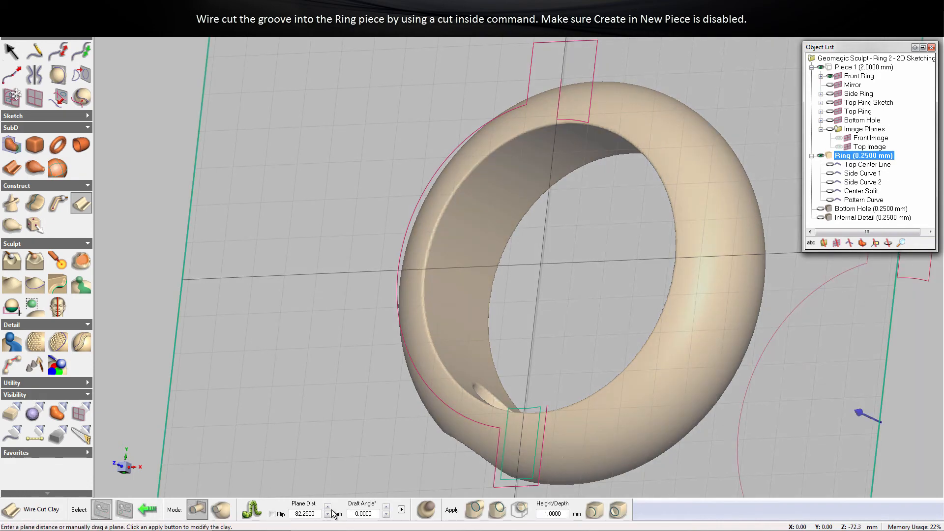
{"action": "left_click", "coordinate": [498, 510]}
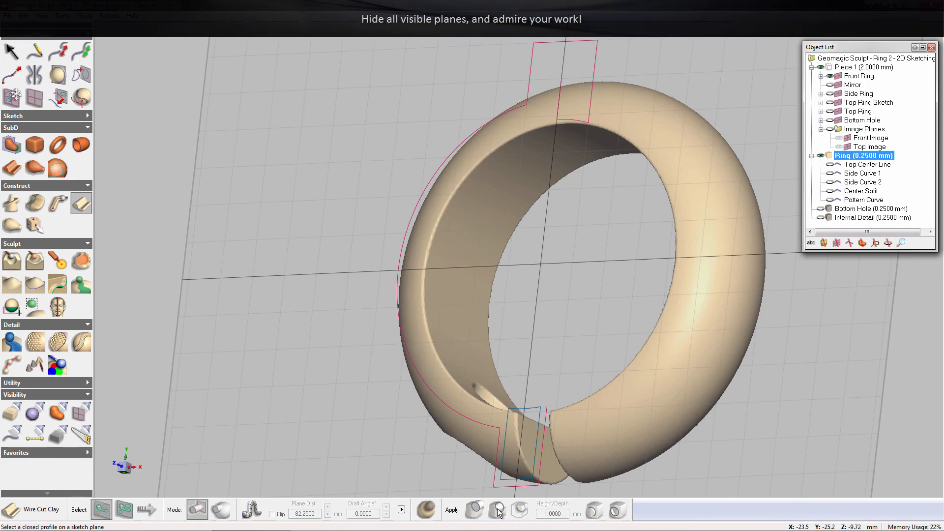
Step: Hide the Front Ring plane and Piece 1, and view the Ring piece with its bottom gap from a tilted angle
{"action": "left_click", "coordinate": [832, 77]}
{"action": "left_click", "coordinate": [832, 77]}
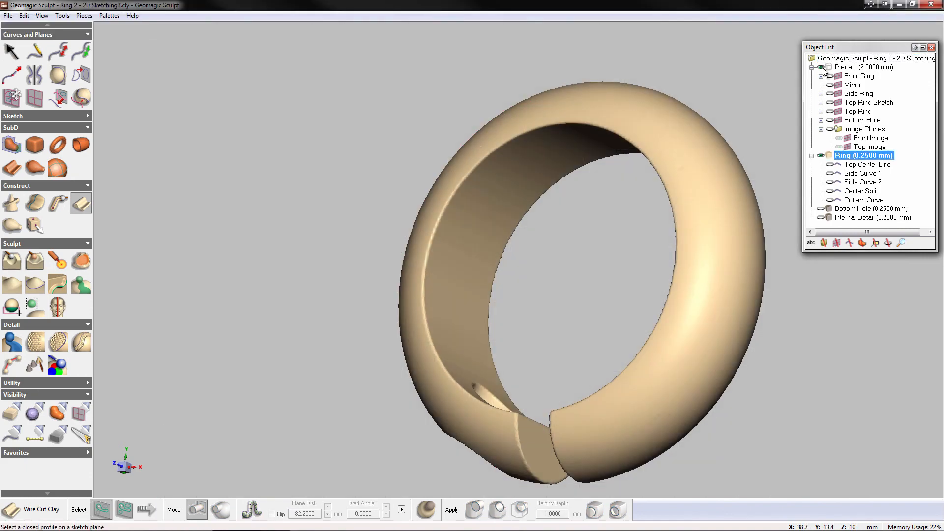
{"action": "right_click_drag", "start_coordinate": [293, 232], "coordinate": [323, 122]}
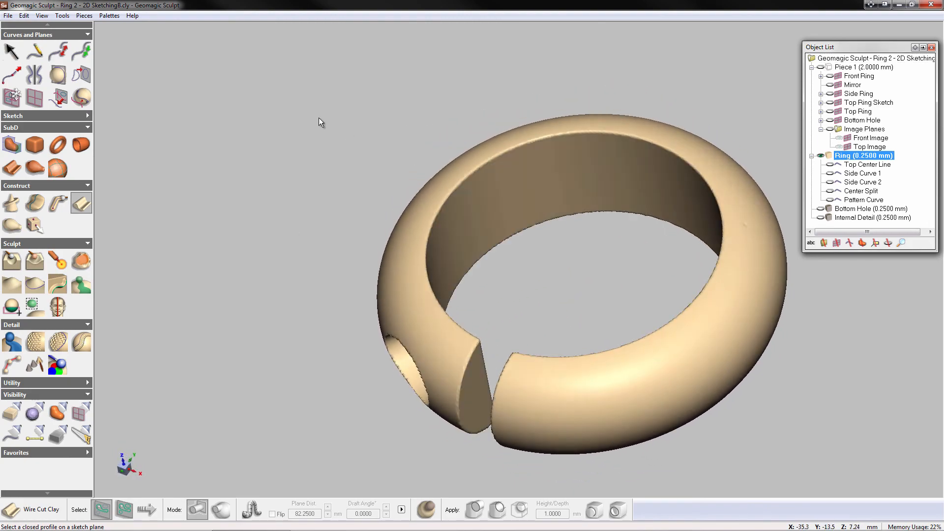